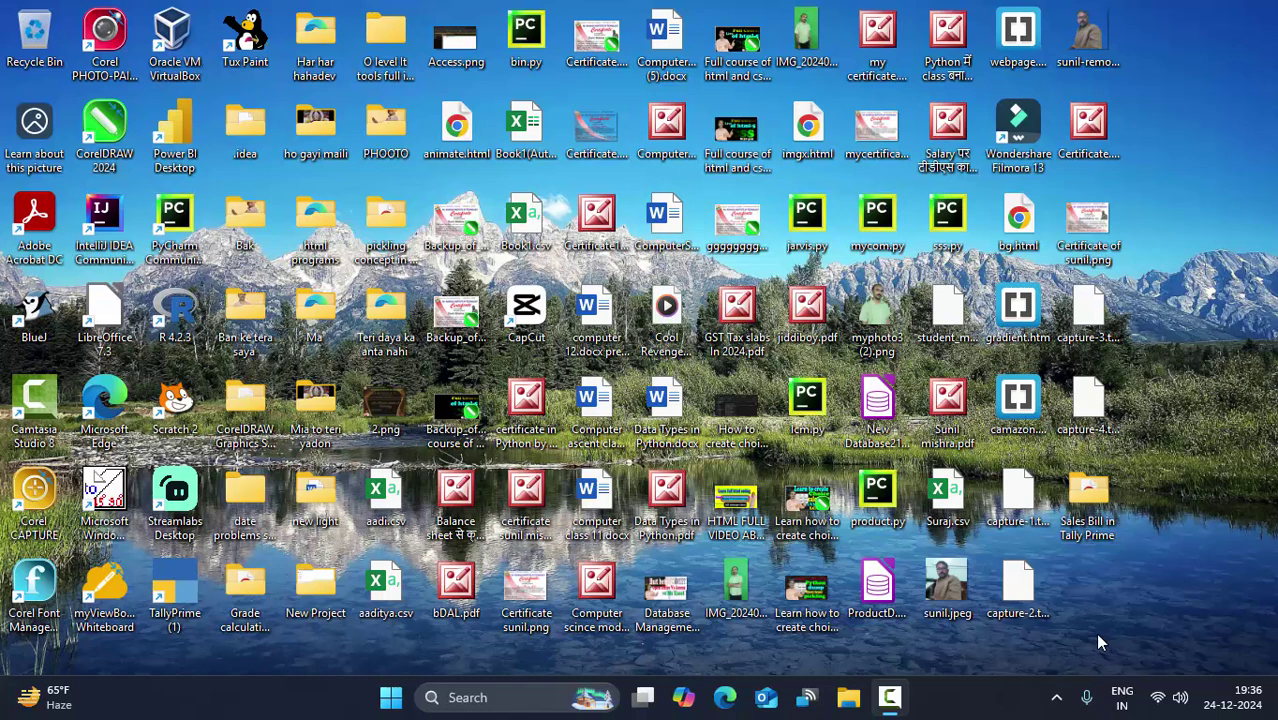
Launch TallyPrime and continue in Educational Mode.
double_click(185, 570)
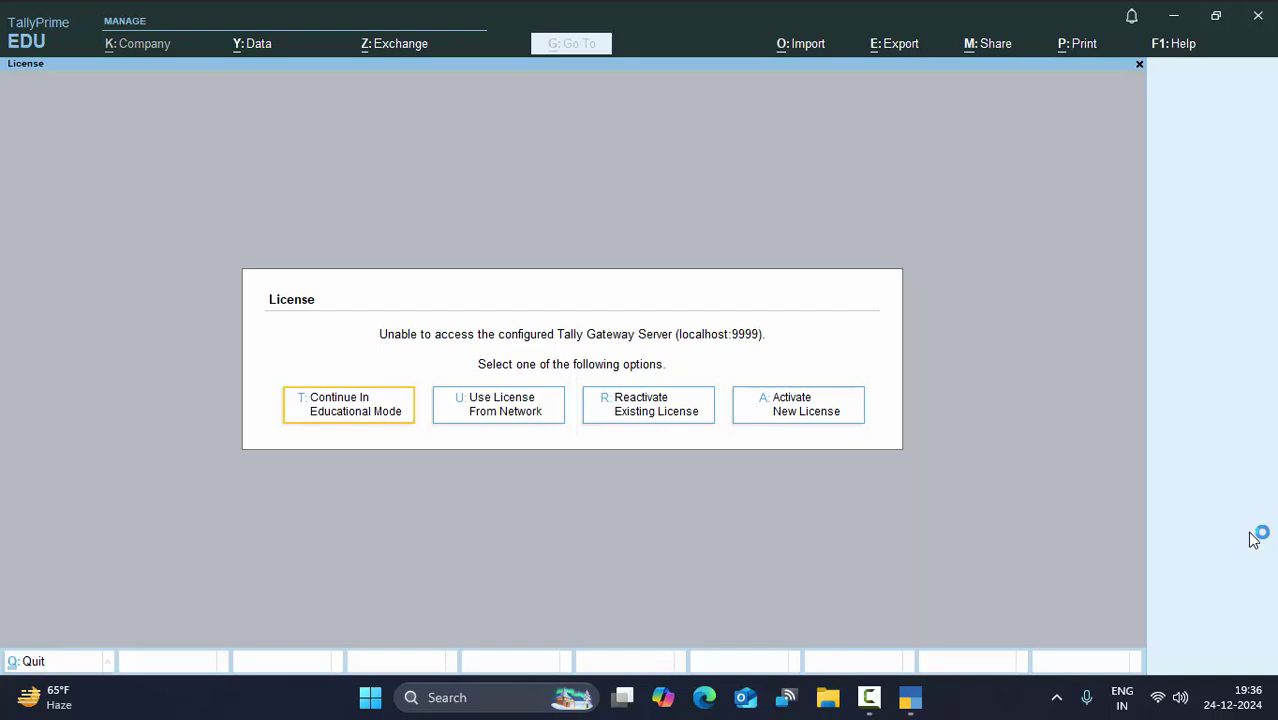
key(Return)
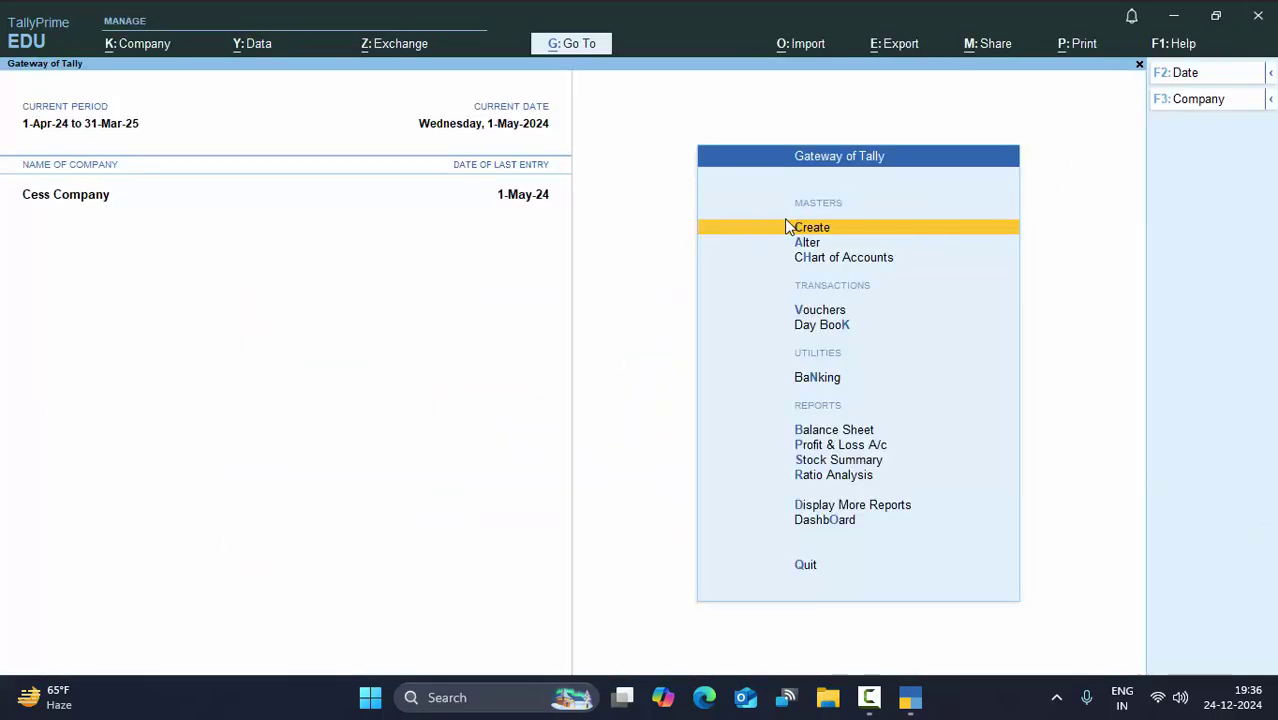
Examine the ledger accounts offered in Cess Company's payment and receipt vouchers, and return to the Gateway of Tally.
click(818, 312)
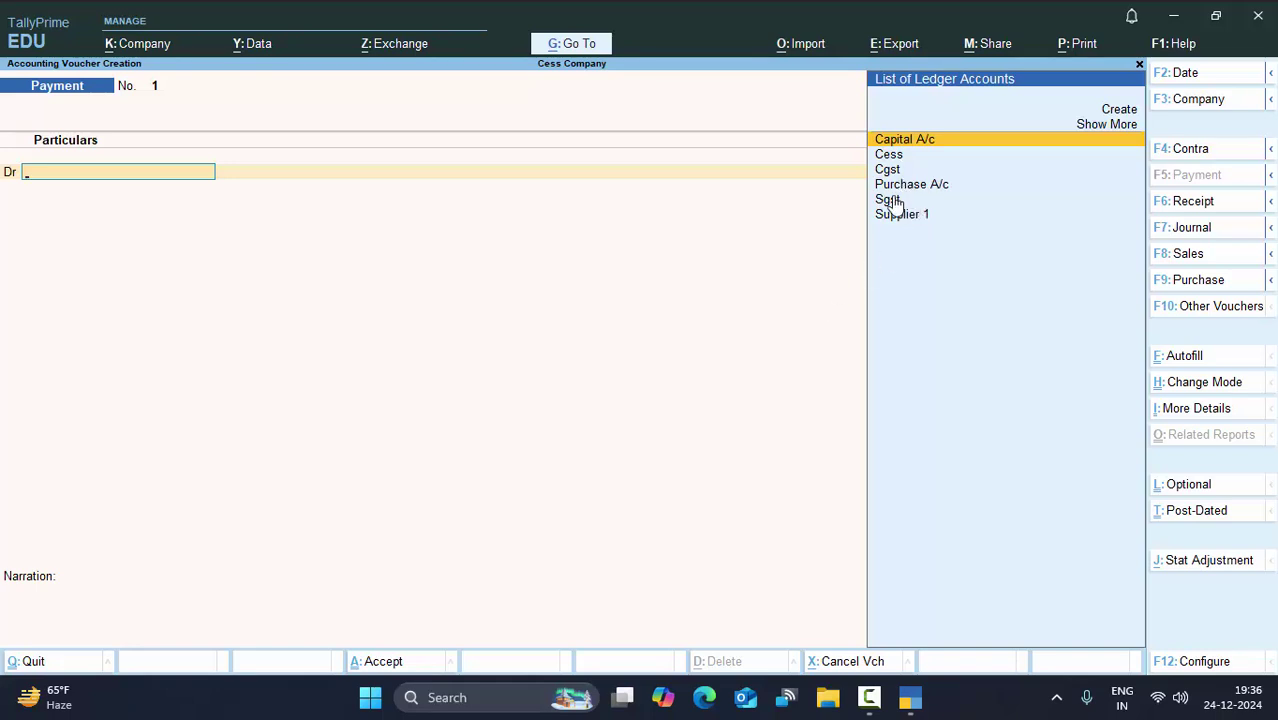
click(1186, 201)
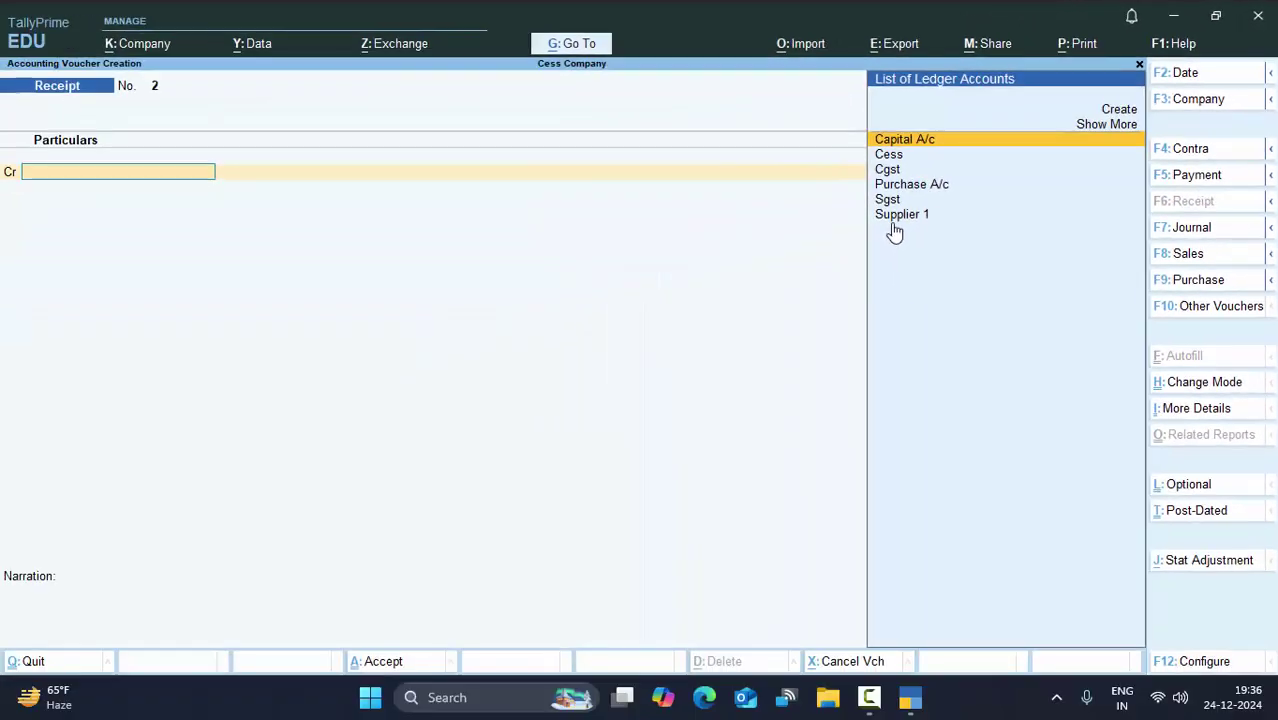
key(Escape)
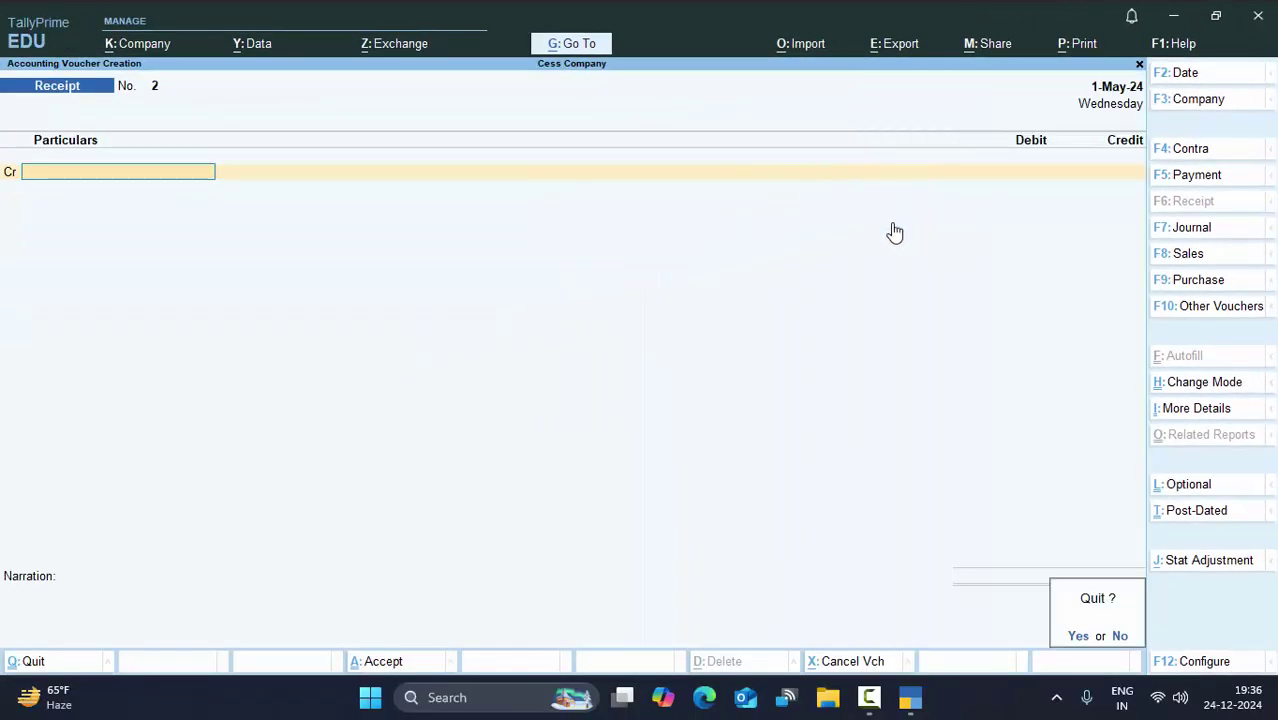
key(Return)
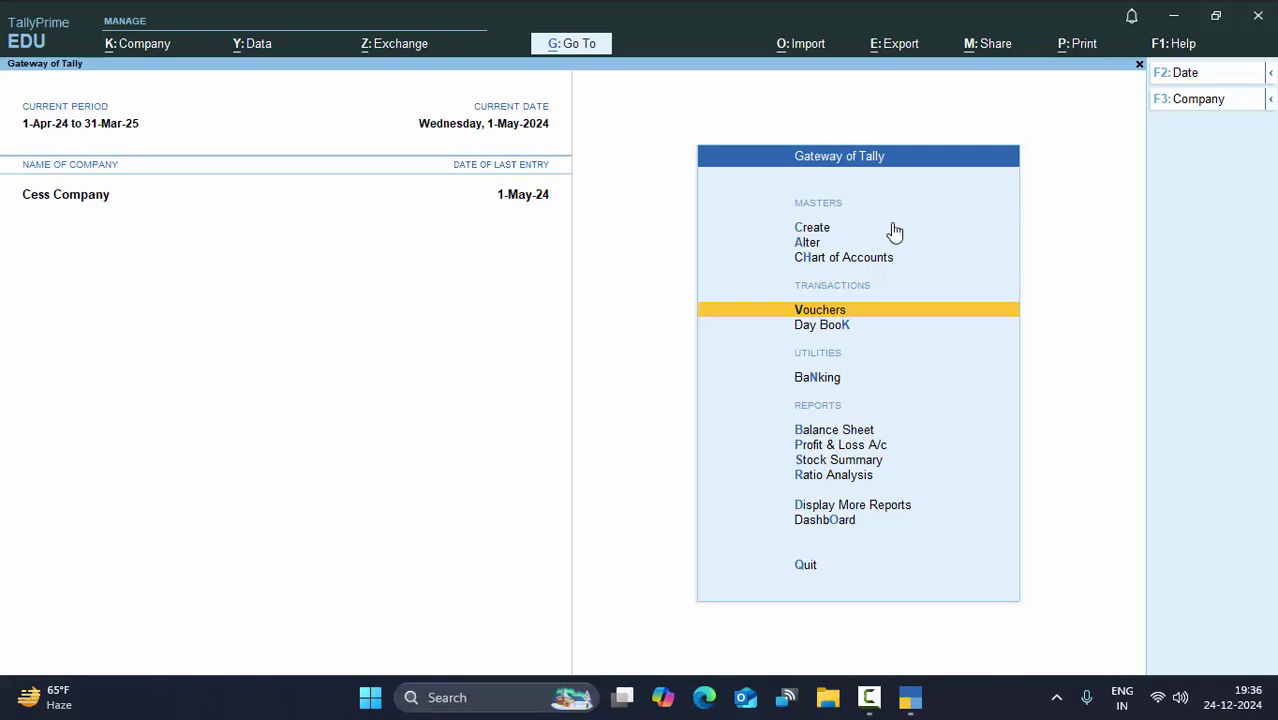
Start creating a new company with Supplier 1 as both its company name and mailing name.
key(F3)
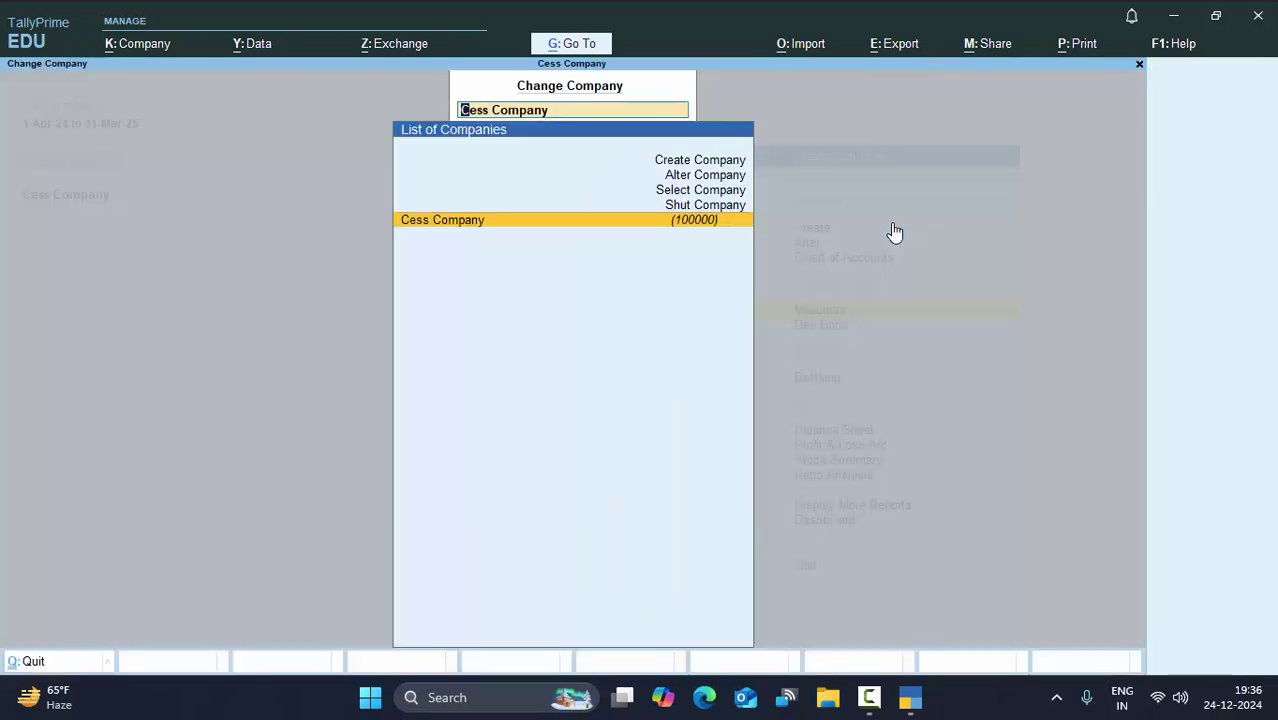
key(Up)
key(Up)
key(Up)
key(Up)
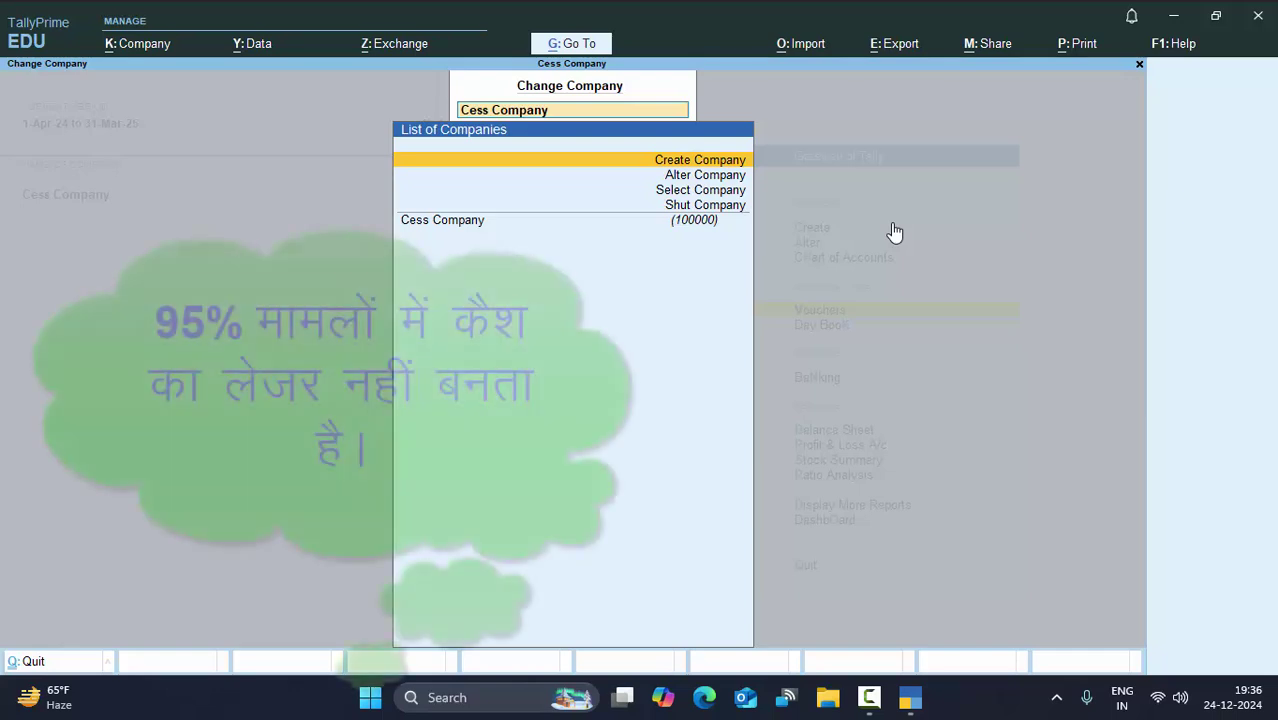
key(Return)
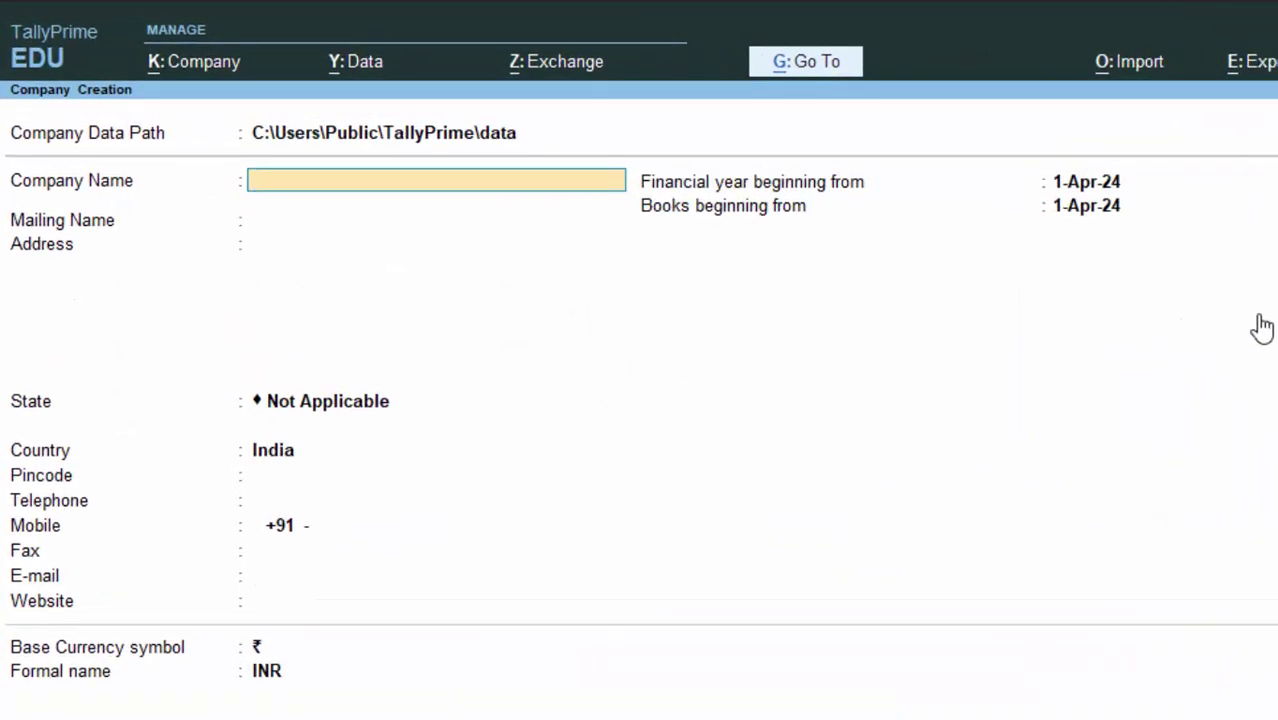
text(C)
key(BackSpace)
text(Supplier 1)
key(Return)
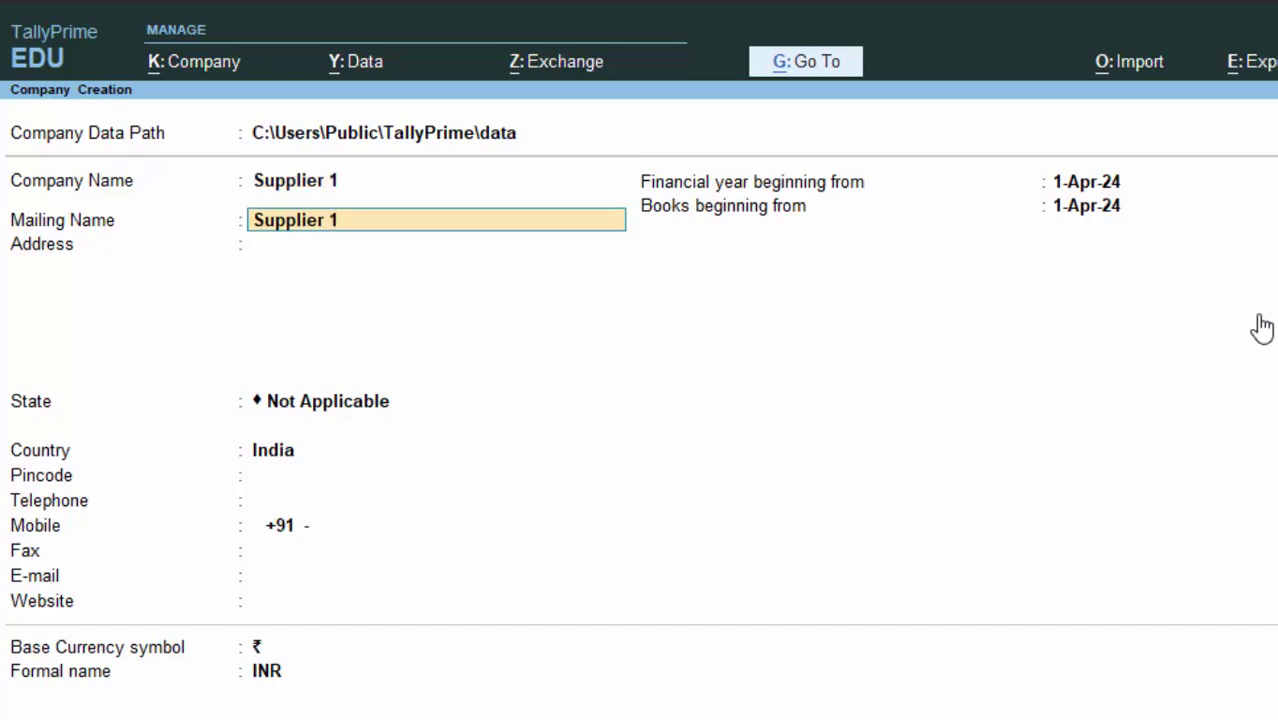
key(Return)
Enter the company's street address and set its state to Uttar Pradesh.
text(N)
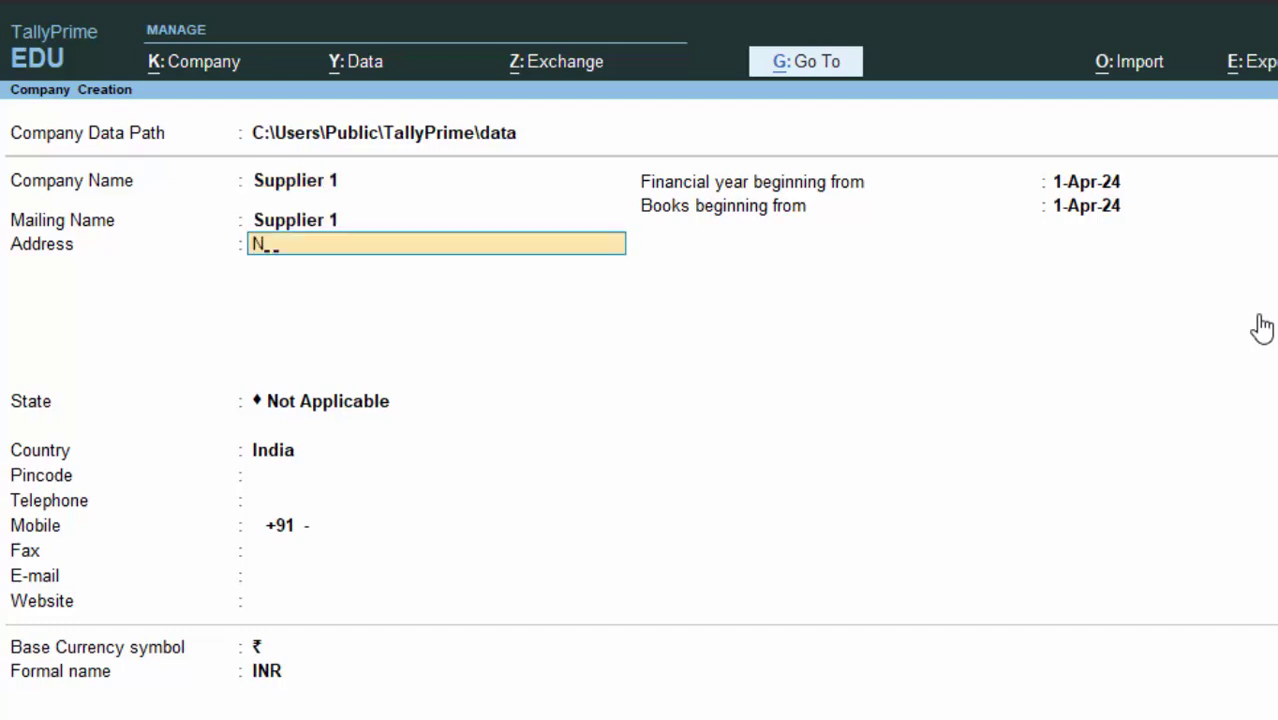
text(ew Colony Deoria)
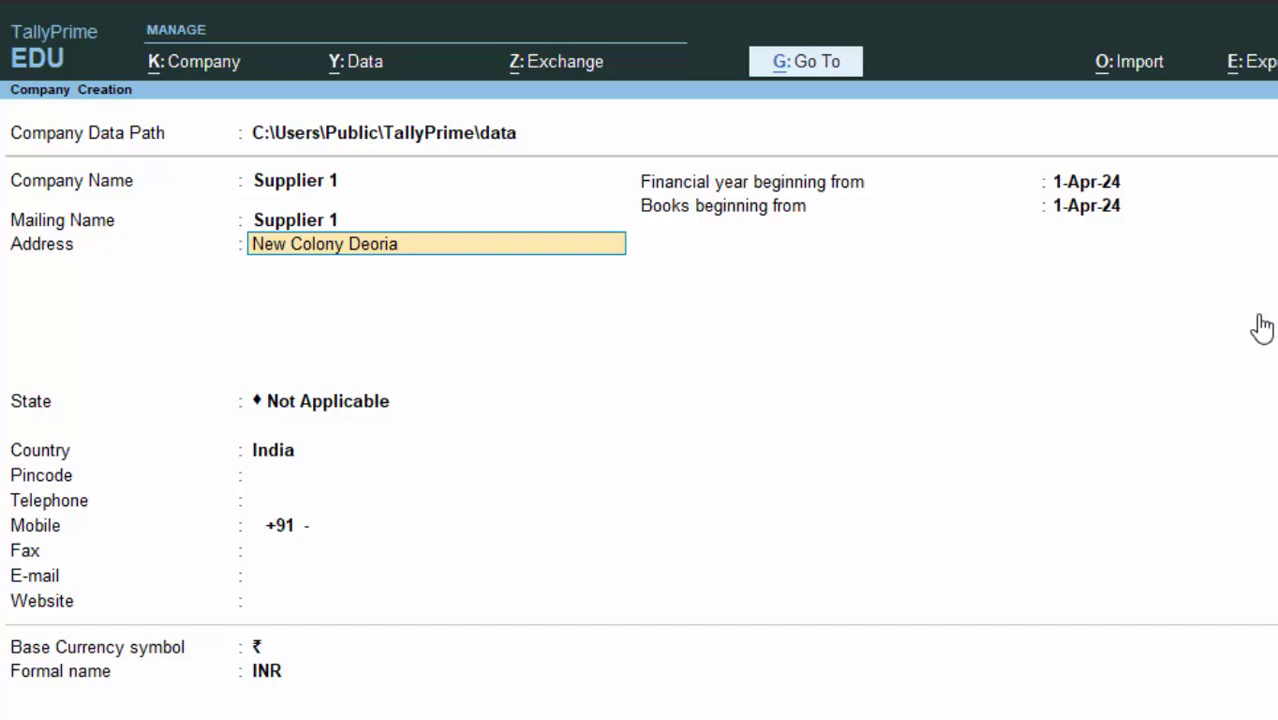
key(Return)
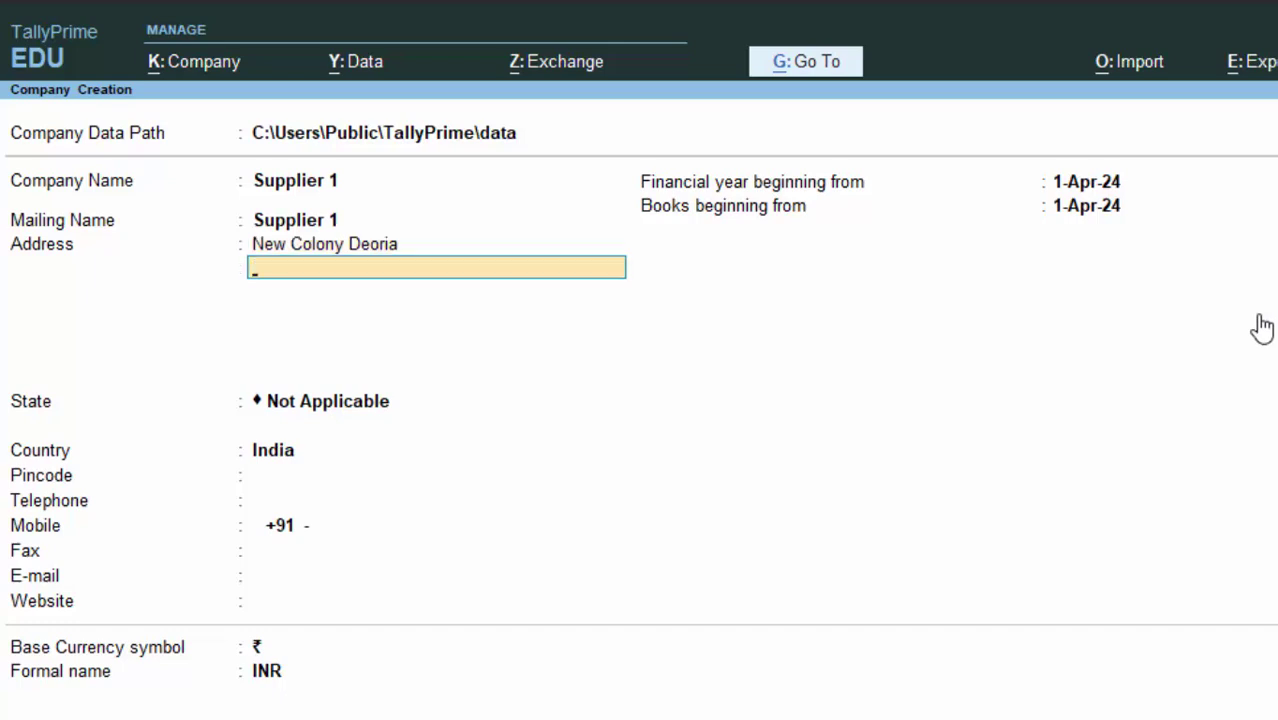
key(Return)
text(U)
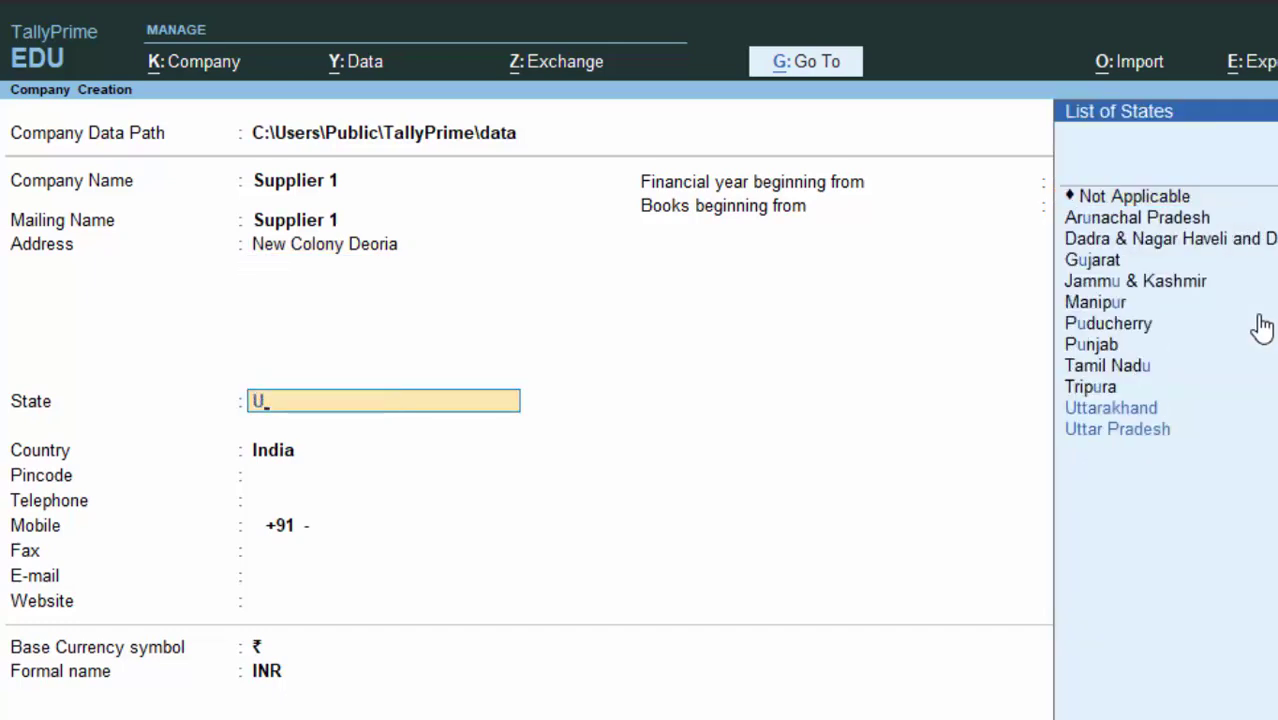
key(Down)
key(Down)
key(Return)
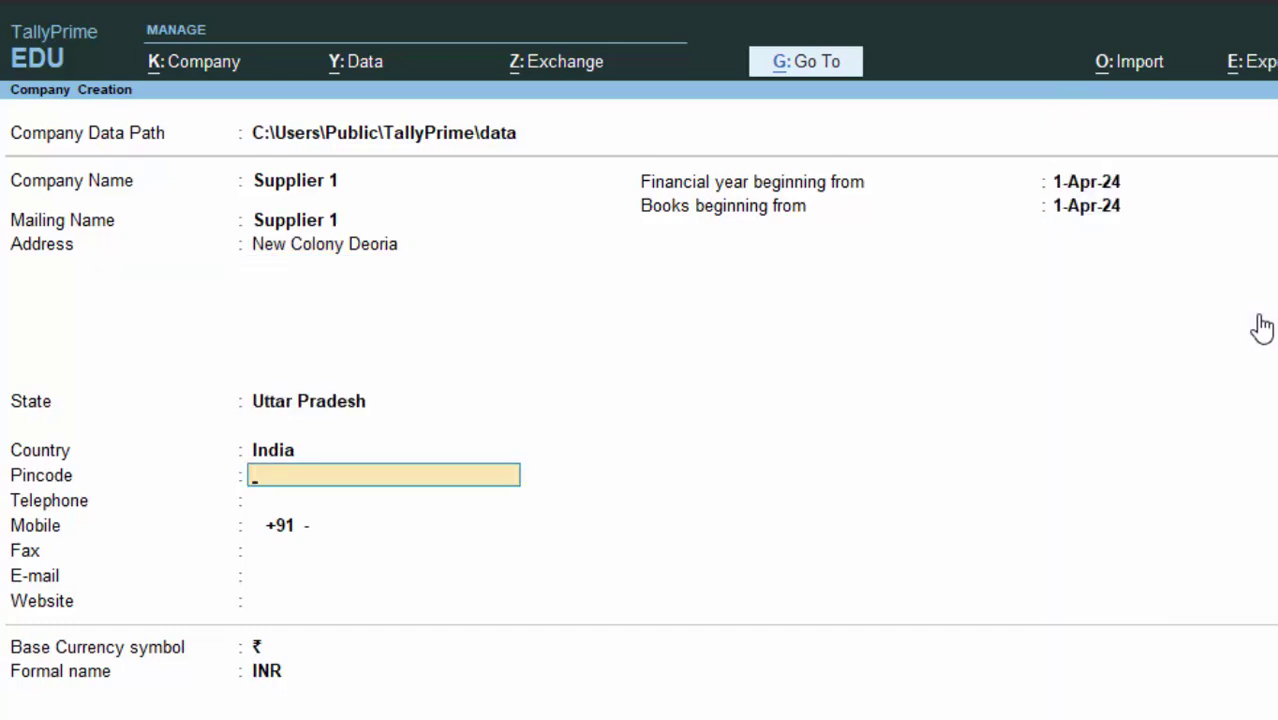
Enter the company's pincode, leave the other contact details blank and keep the default base currency.
text(274001)
key(Return)
key(Return)
key(Return)
key(Return)
key(Return)
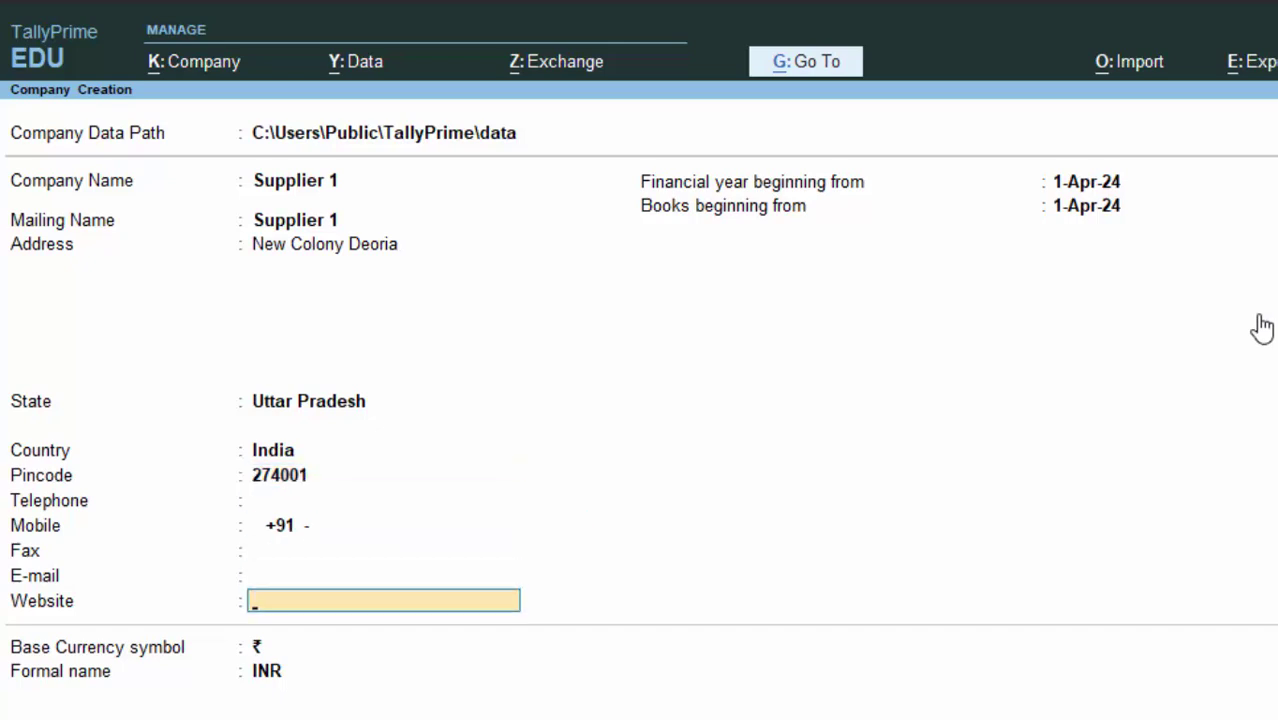
key(Return)
key(Return)
key(Return)
key(Return)
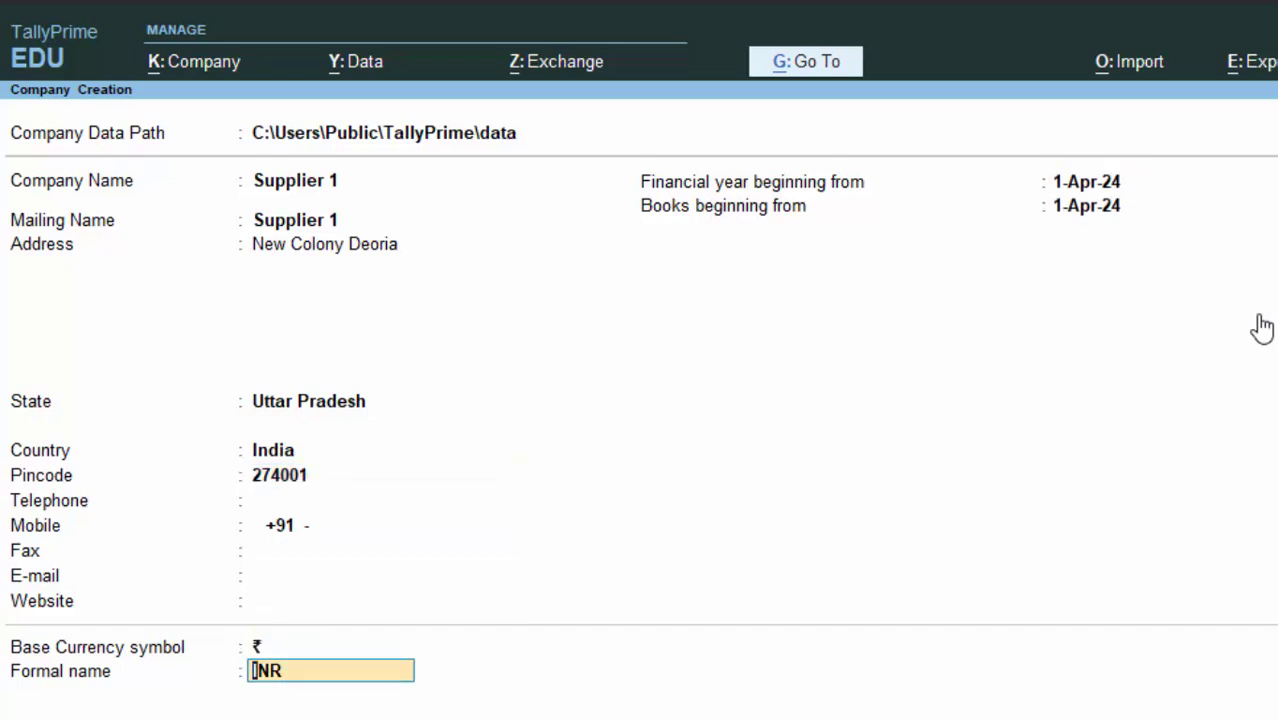
key(Return)
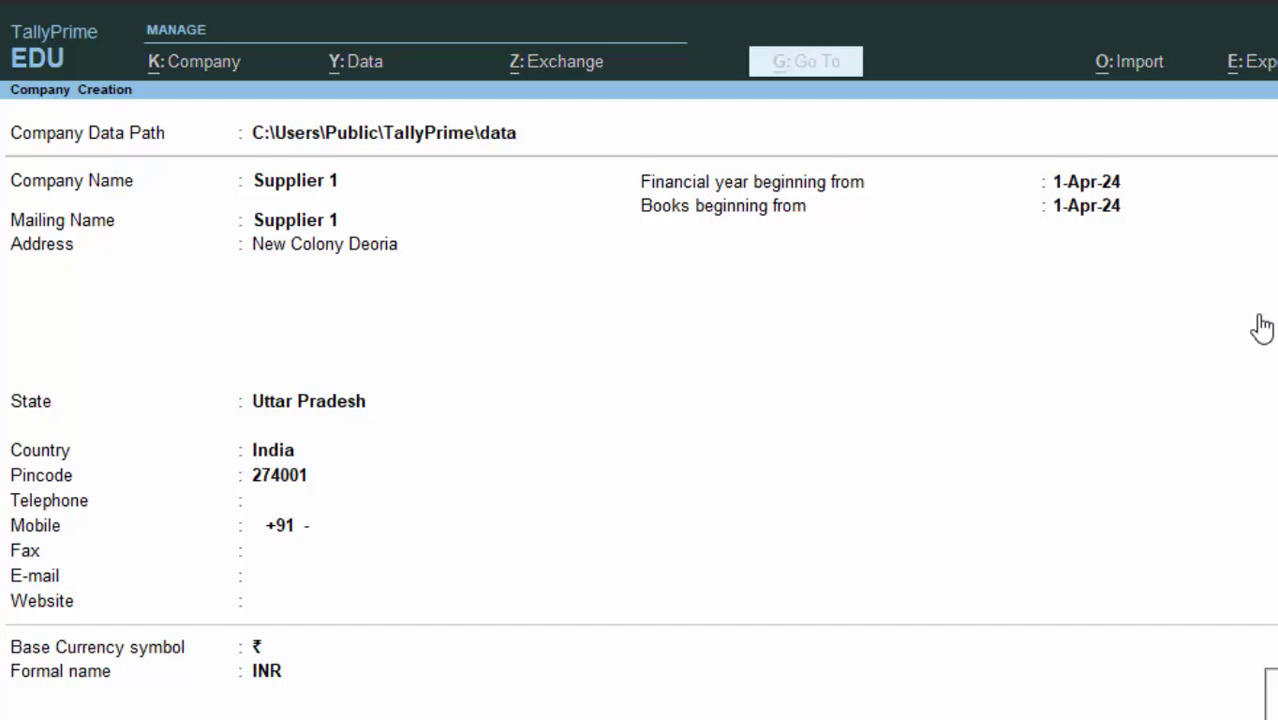
Go back to the books beginning date of the new company and set it to 2-5-24.
key(Escape)
key(BackSpace)
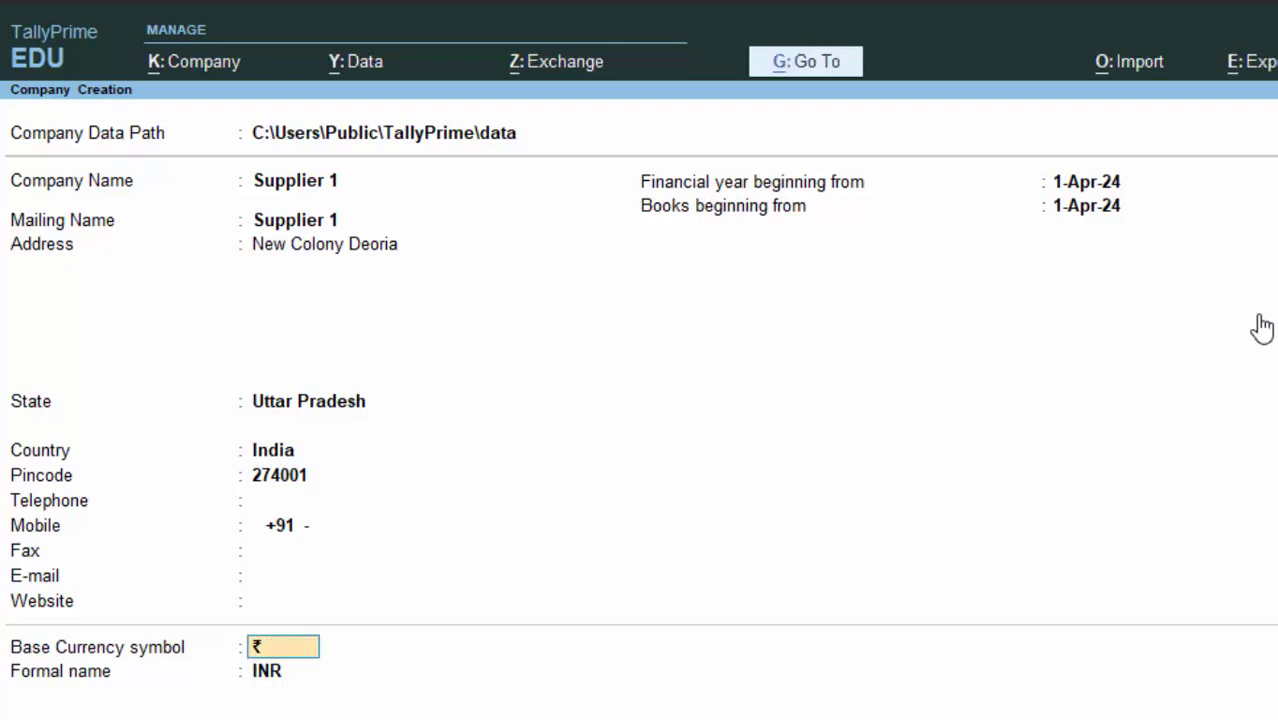
key(BackSpace)
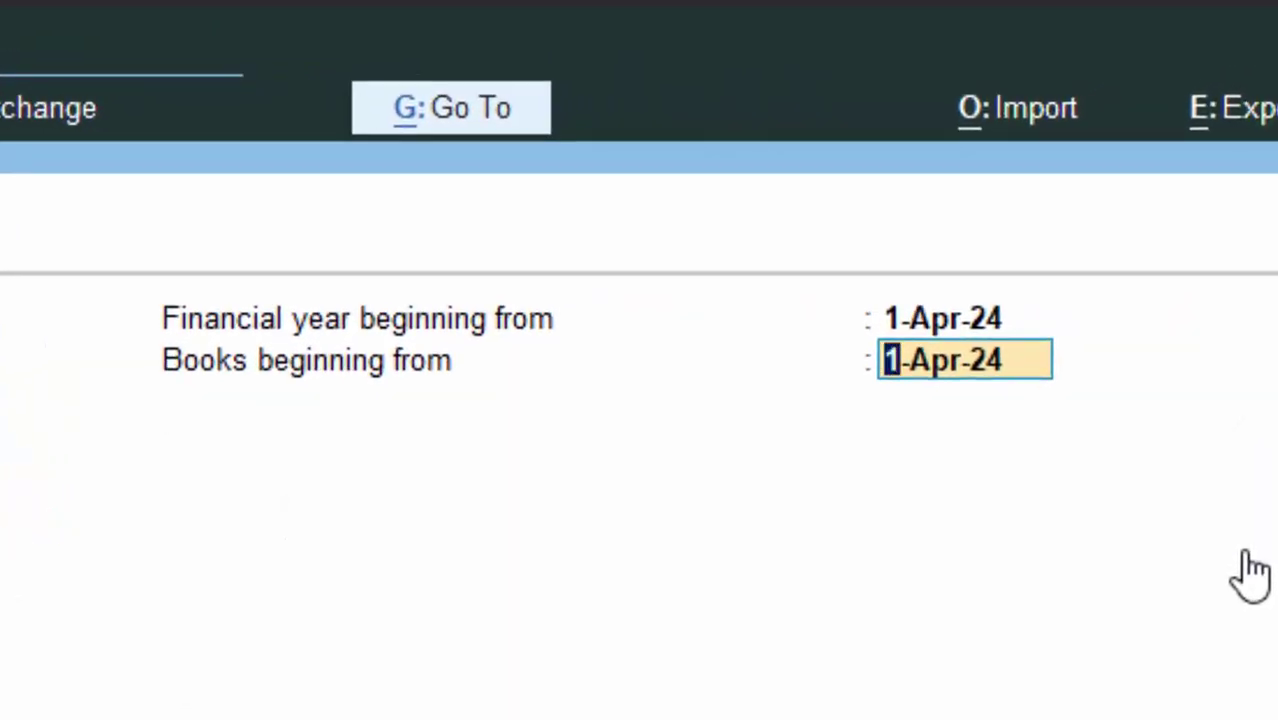
text(31)
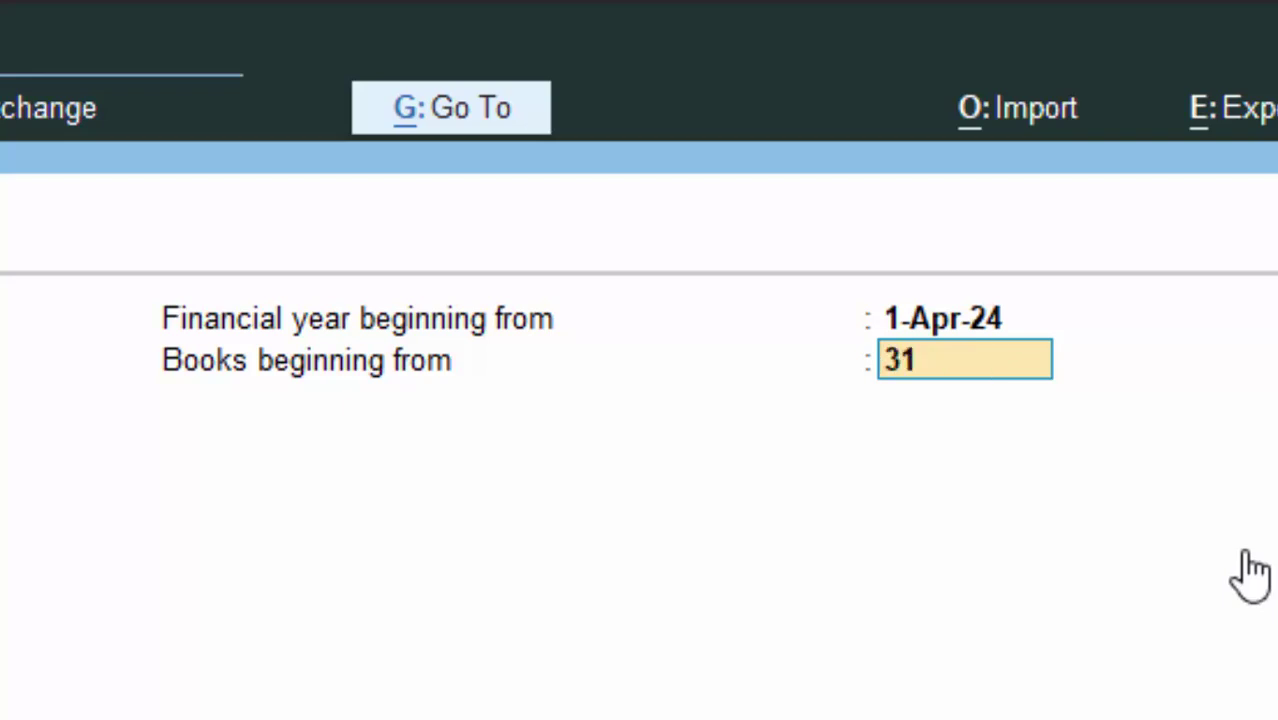
text(-3)
text(-2)
key(BackSpace)
key(BackSpace)
key(BackSpace)
key(BackSpace)
key(BackSpace)
key(BackSpace)
text(2-5-24)
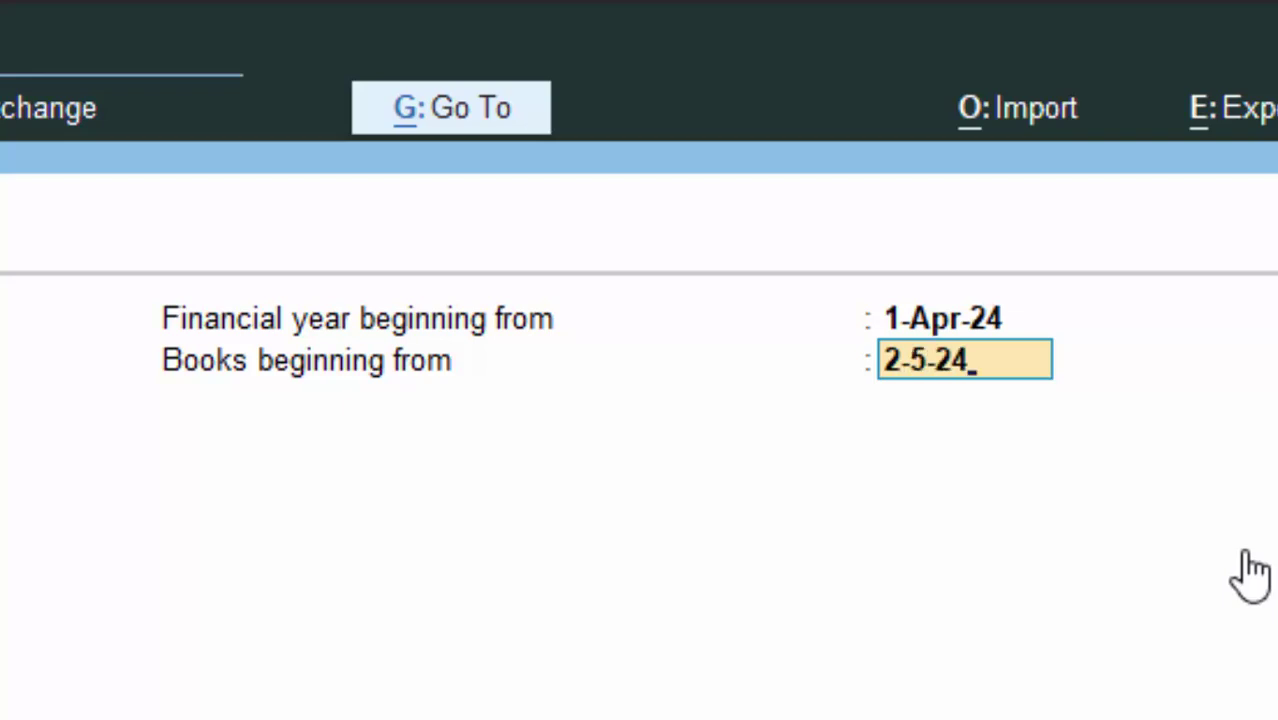
key(Return)
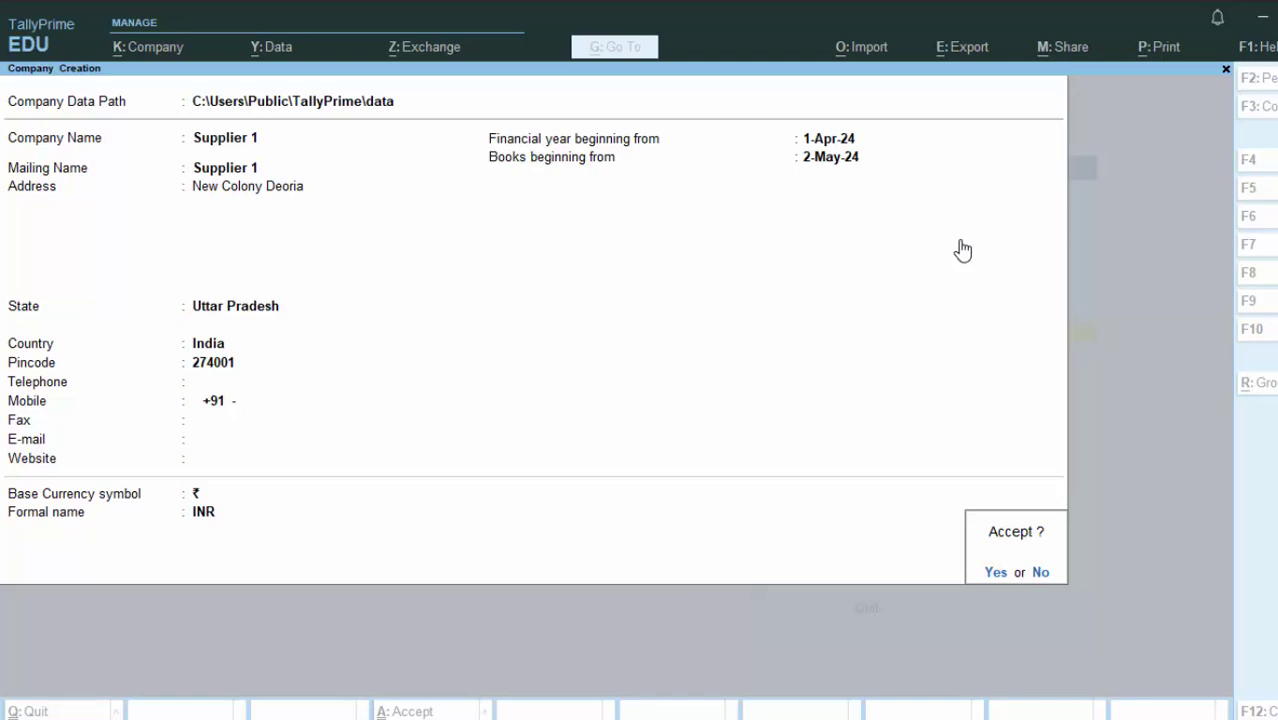
Save the Supplier 1 company with its default features and open a new receipt voucher in it.
key(Return)
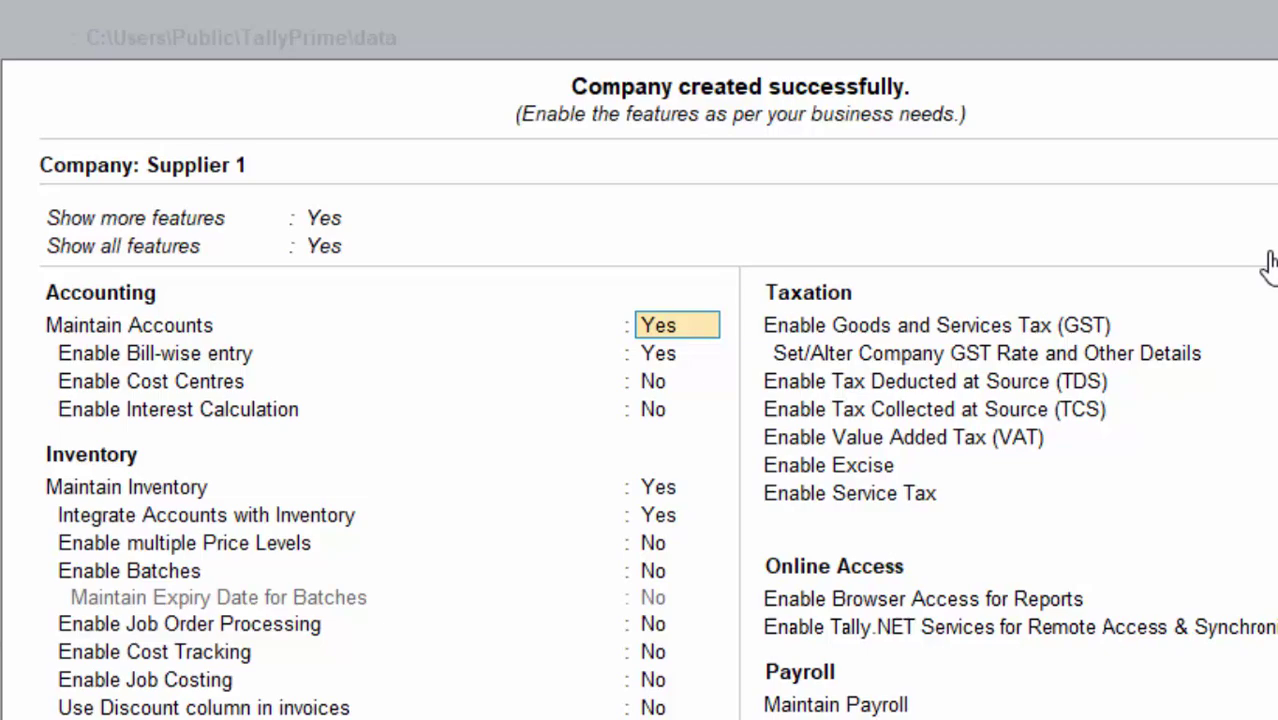
key(ctrl+a)
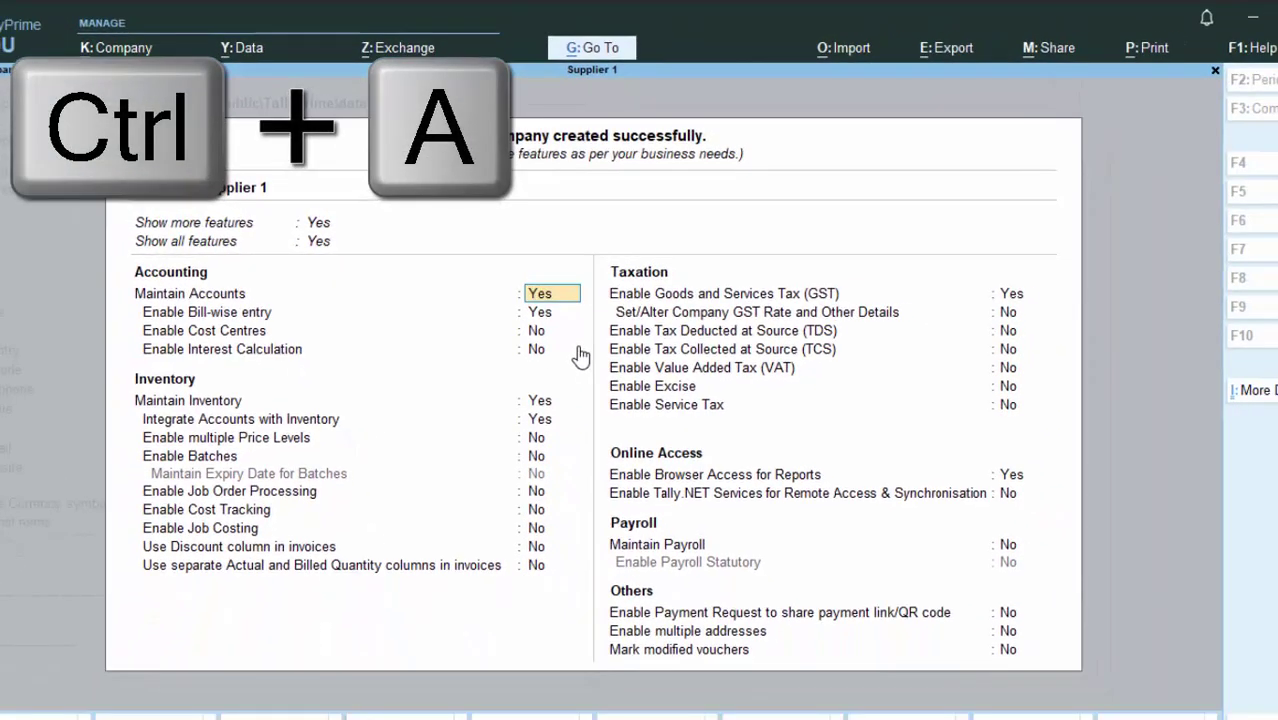
key(ctrl)
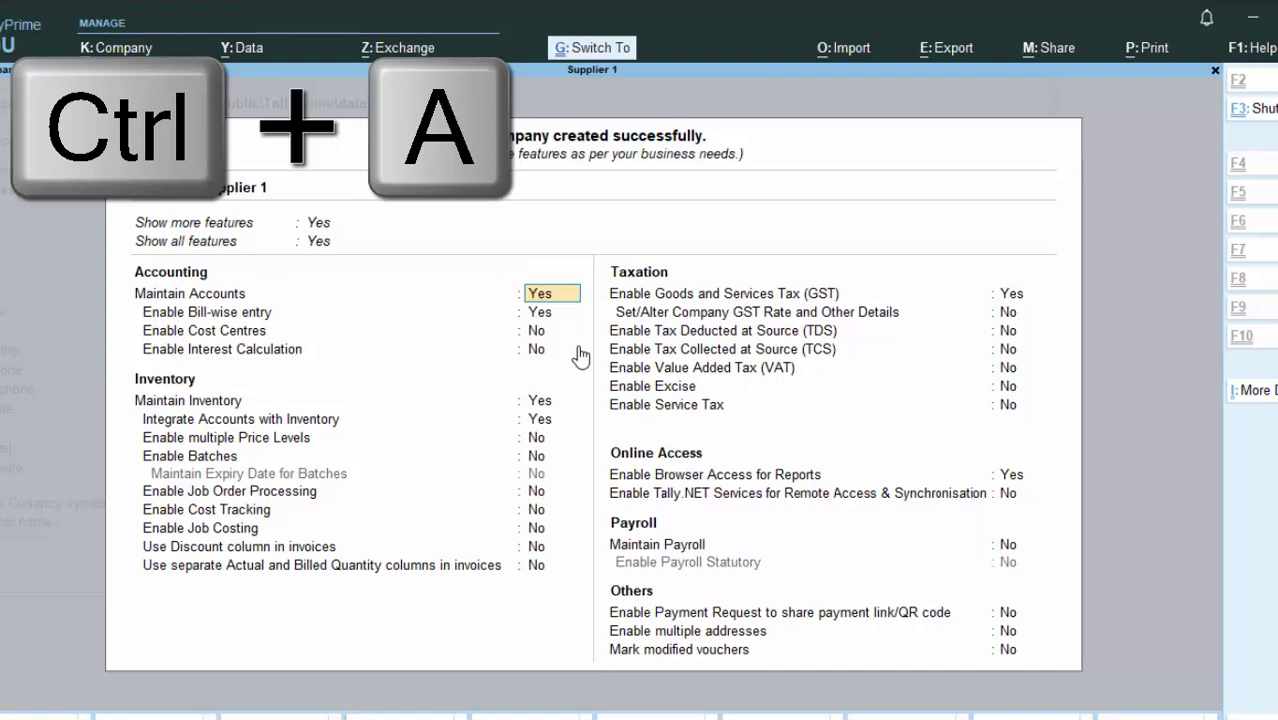
key(ctrl+a)
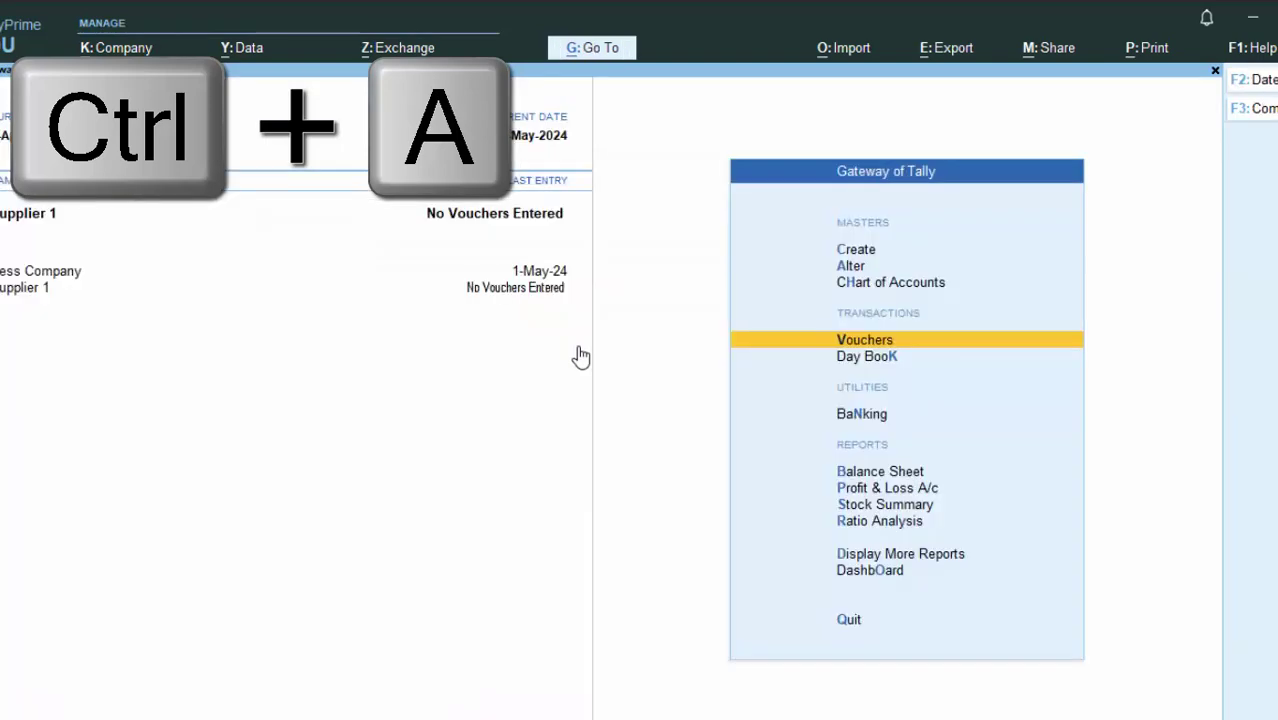
key(Return)
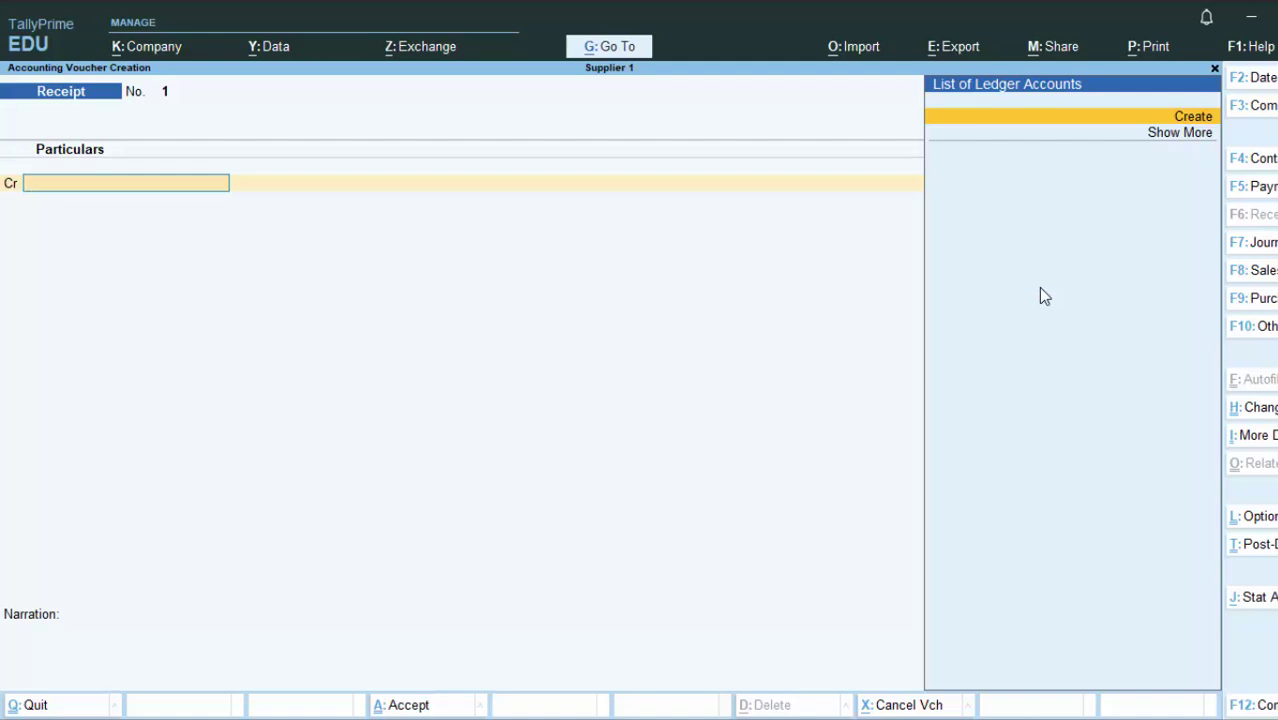
key(alt+c)
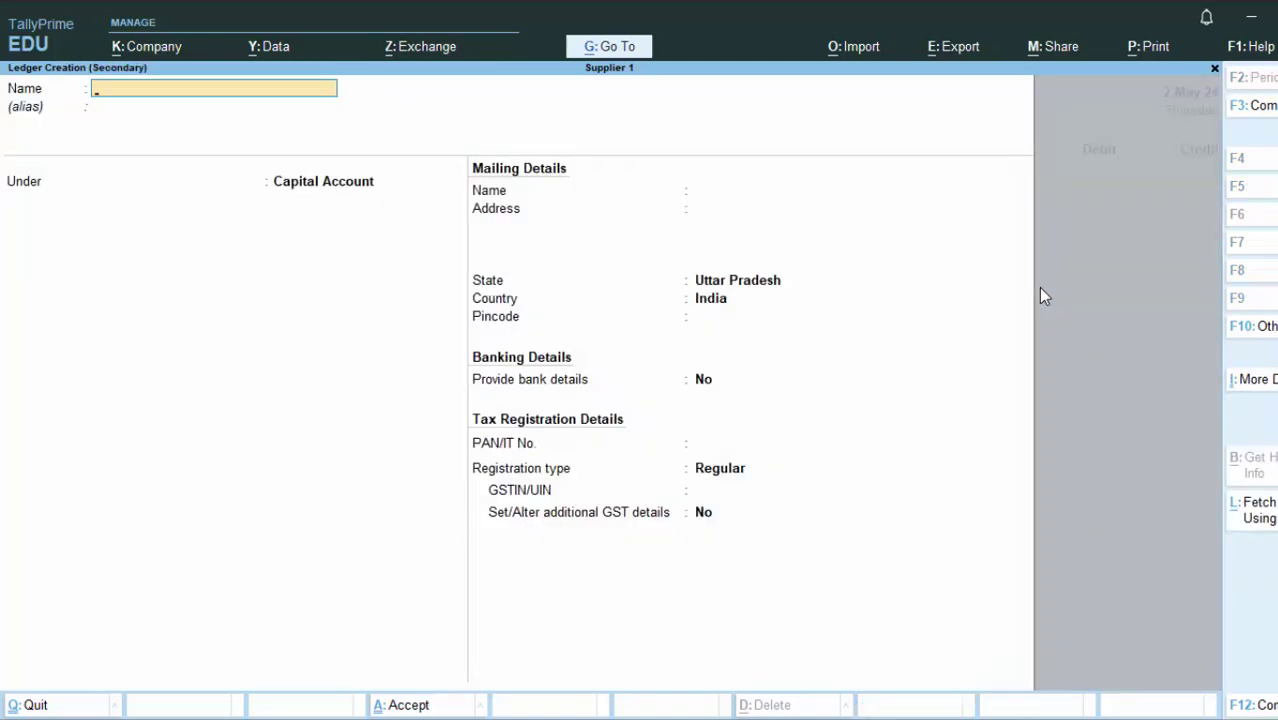
text(Ca)
text(p)
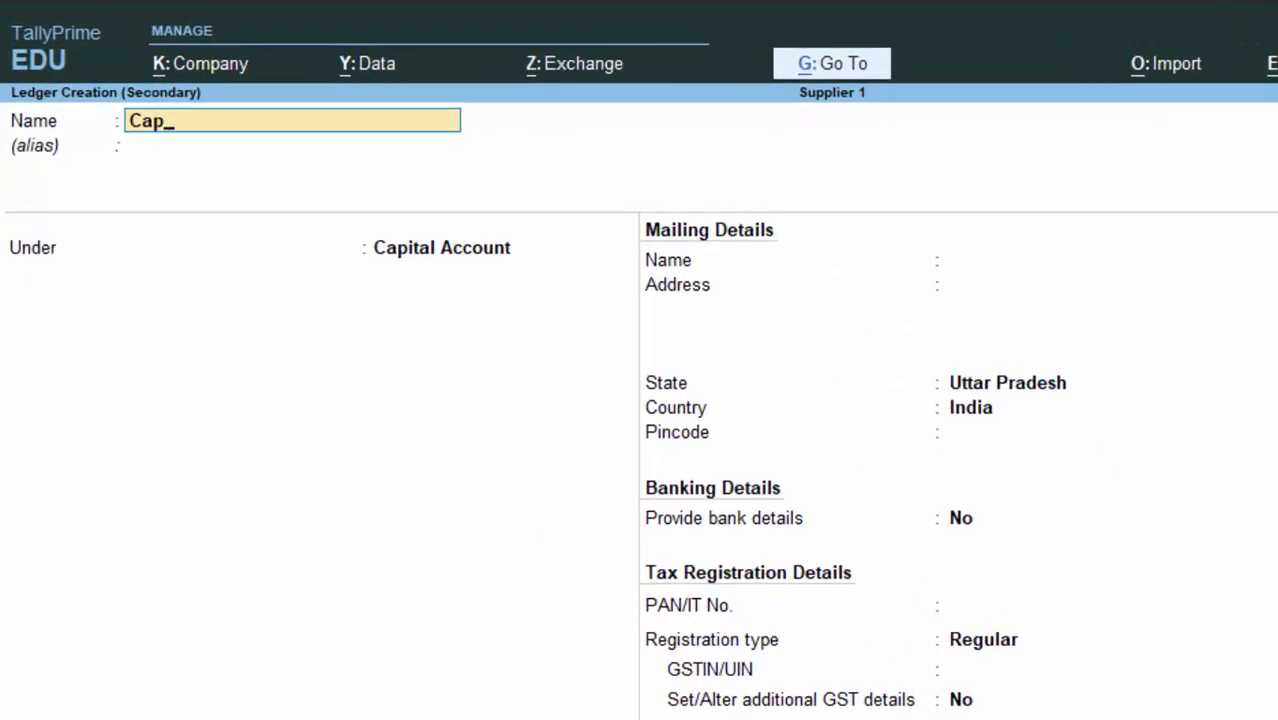
text(ital)
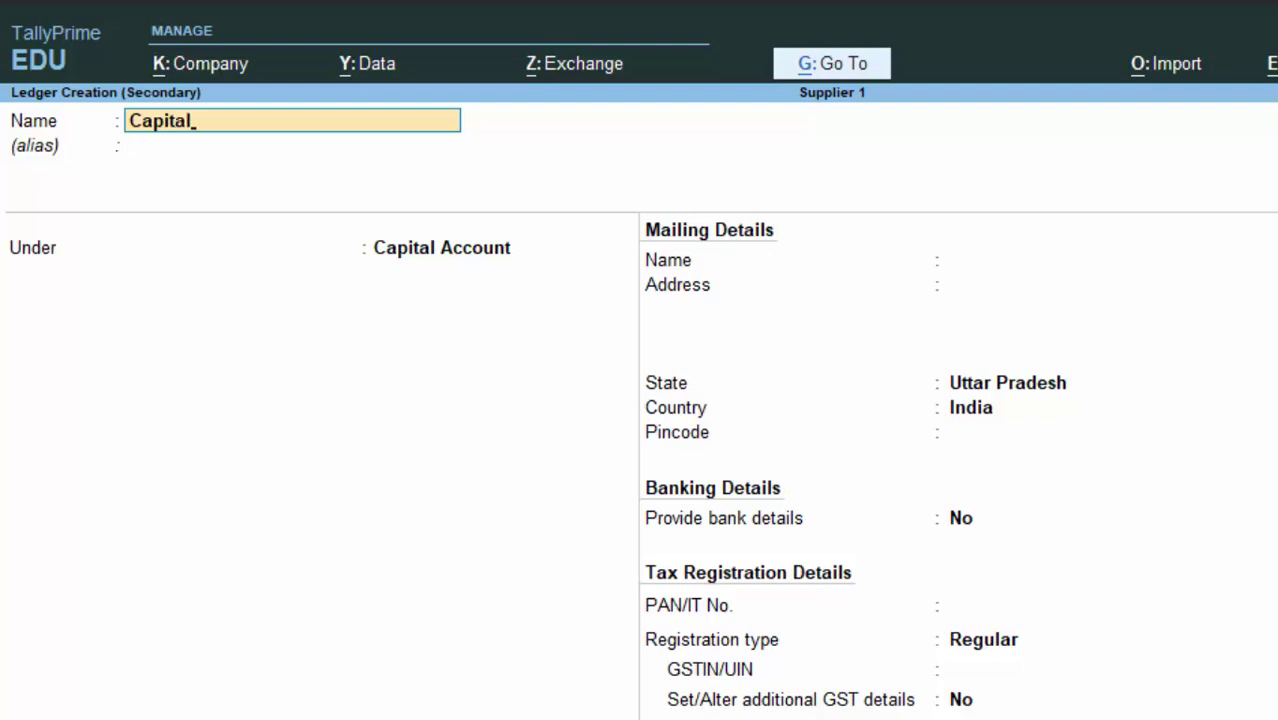
key(Escape)
key(Escape)
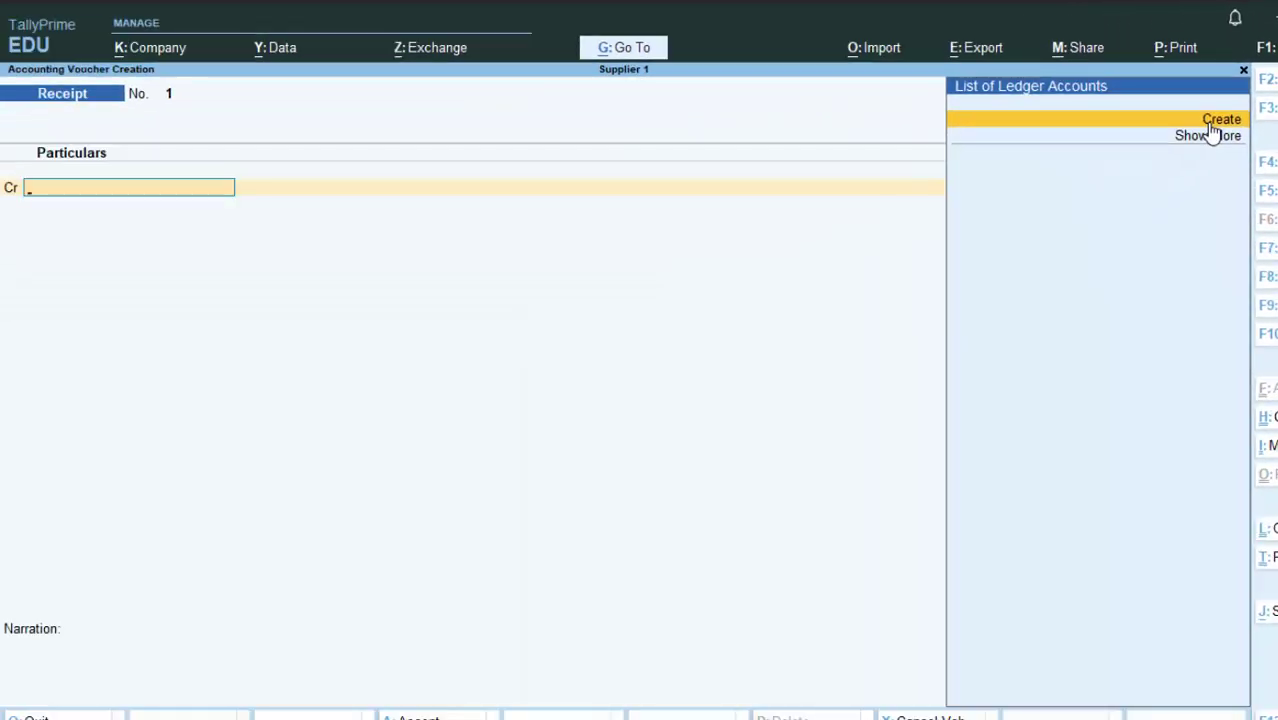
Start creating a new ledger from the voucher's credit line and name it Capital A/c, without an alias.
click(870, 287)
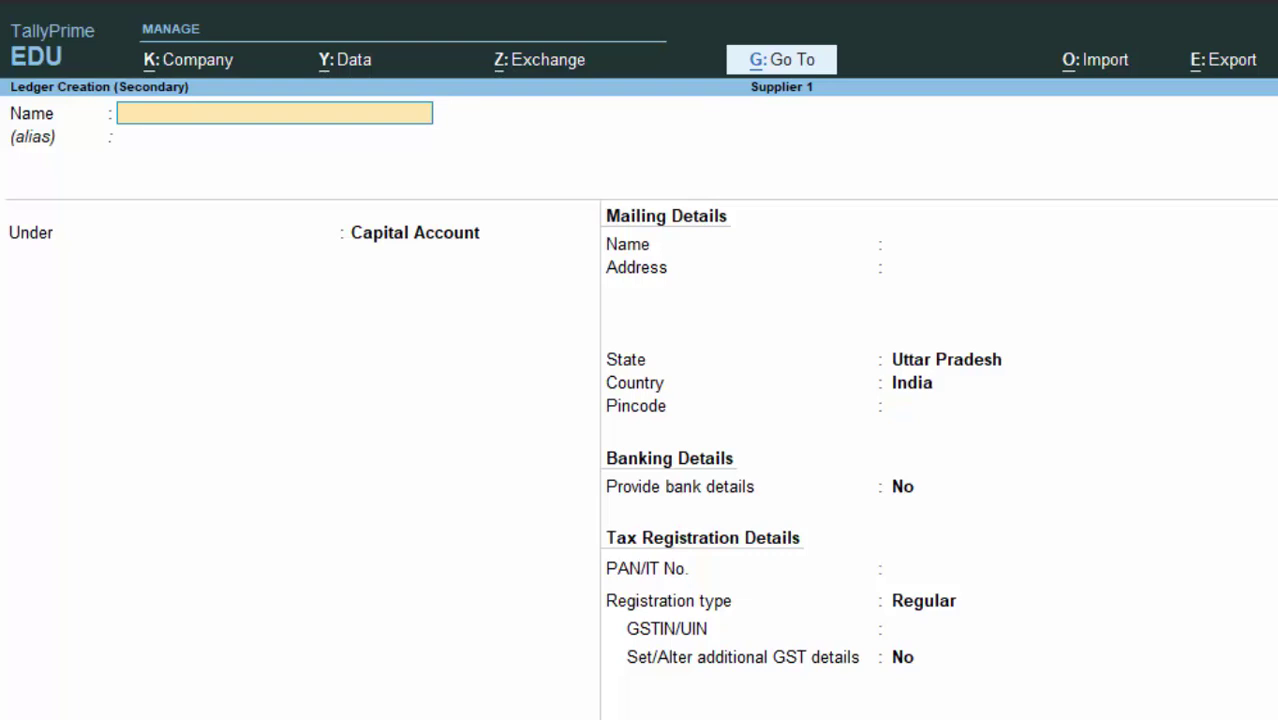
text(Capital a/c)
key(Return)
key(Return)
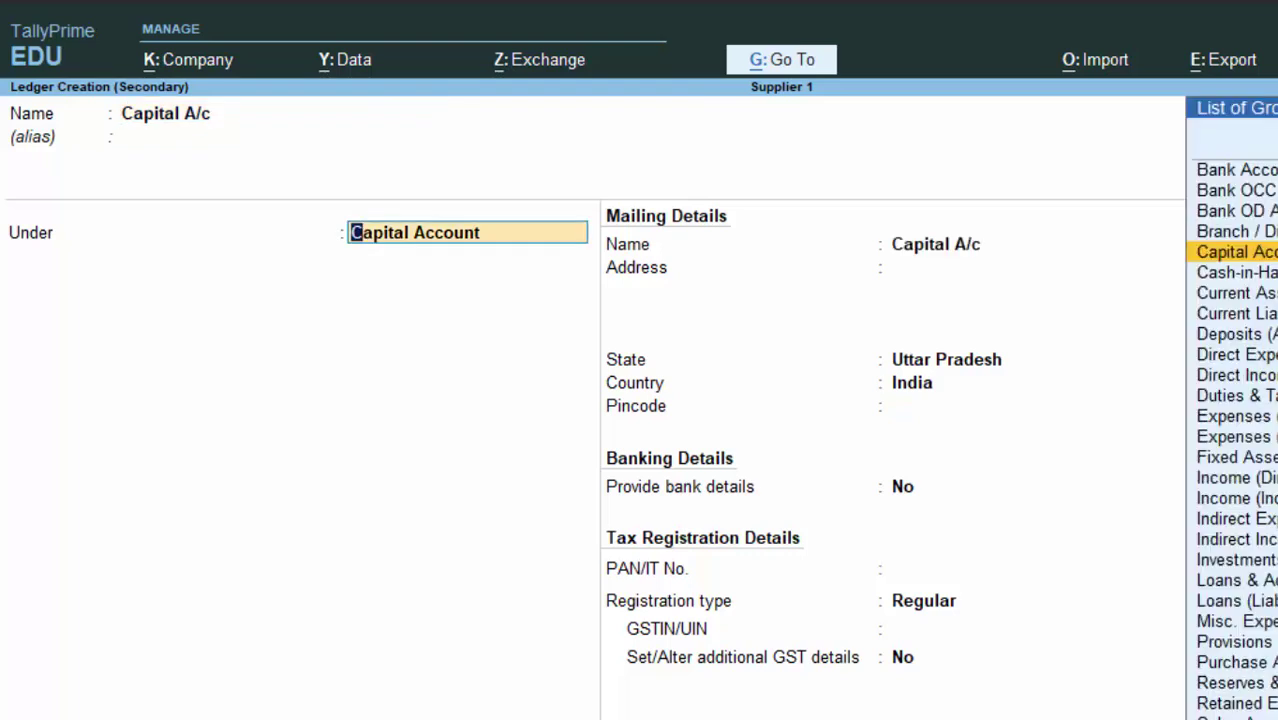
Keep the ledger under Capital Account with its default mailing, banking and tax registration details, and save it.
key(Return)
key(Return)
key(Return)
key(Return)
key(Return)
key(Return)
key(Return)
key(Return)
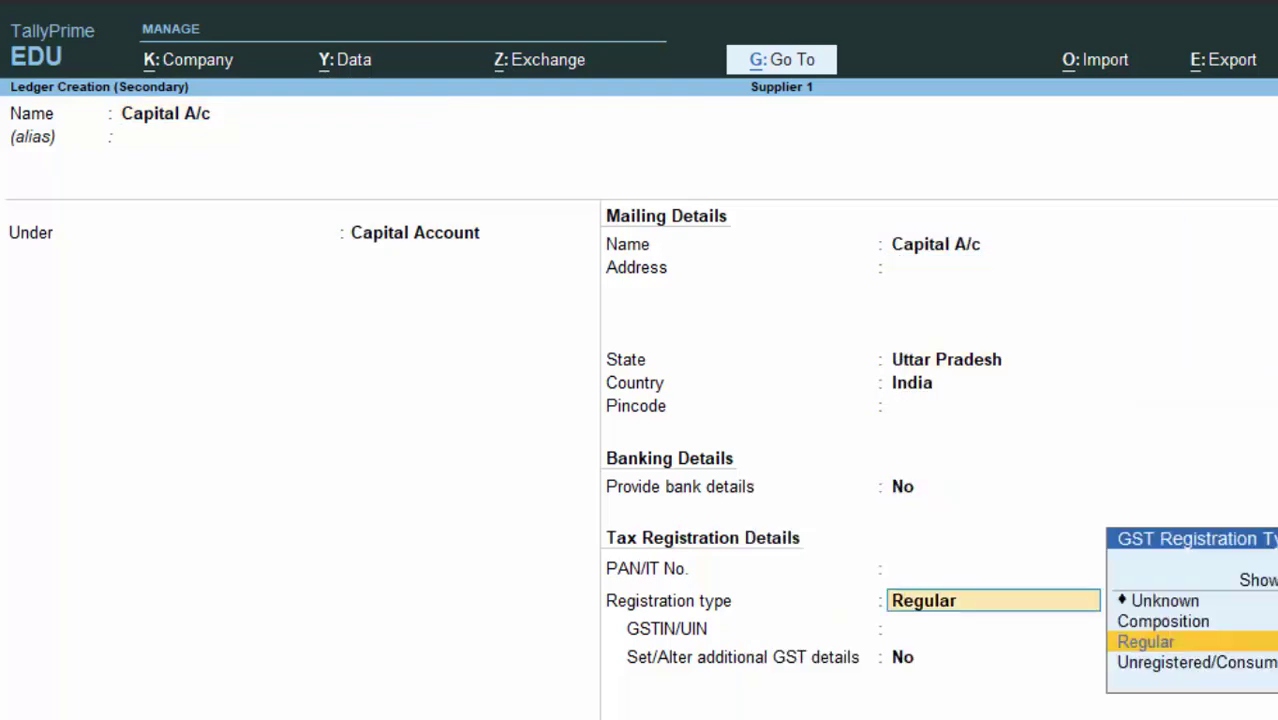
key(Return)
key(Return)
key(Return)
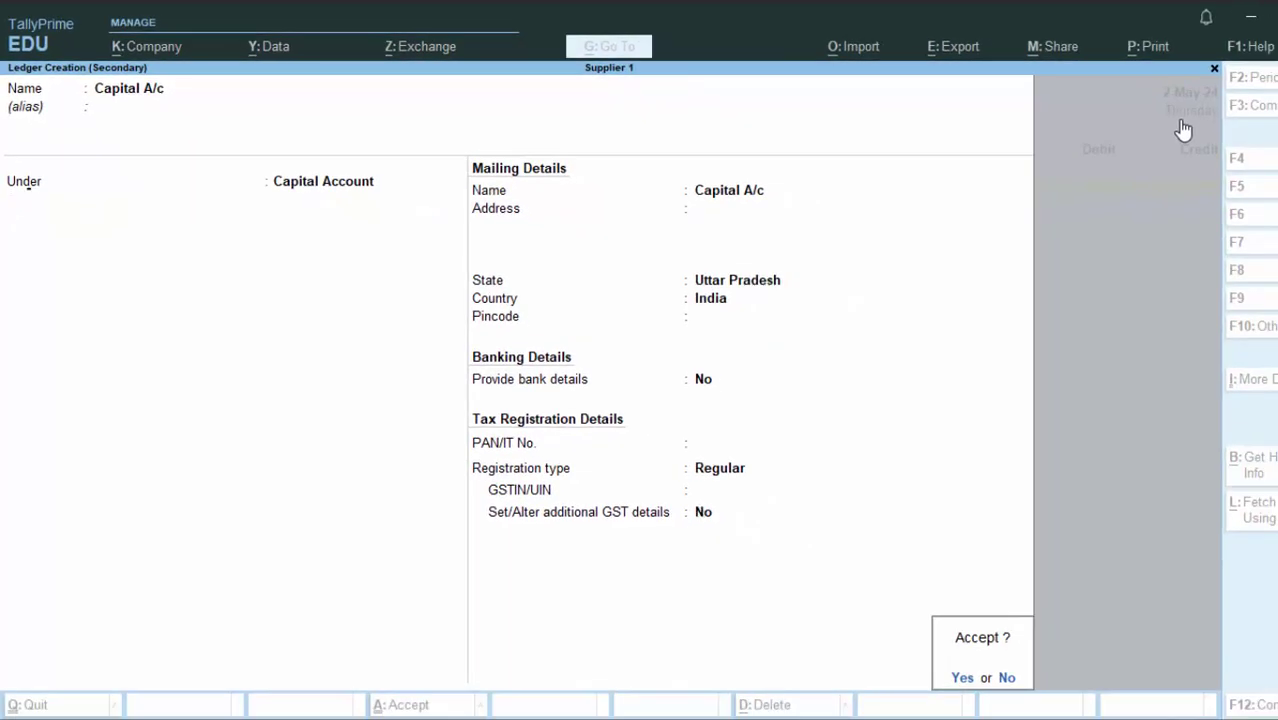
key(Return)
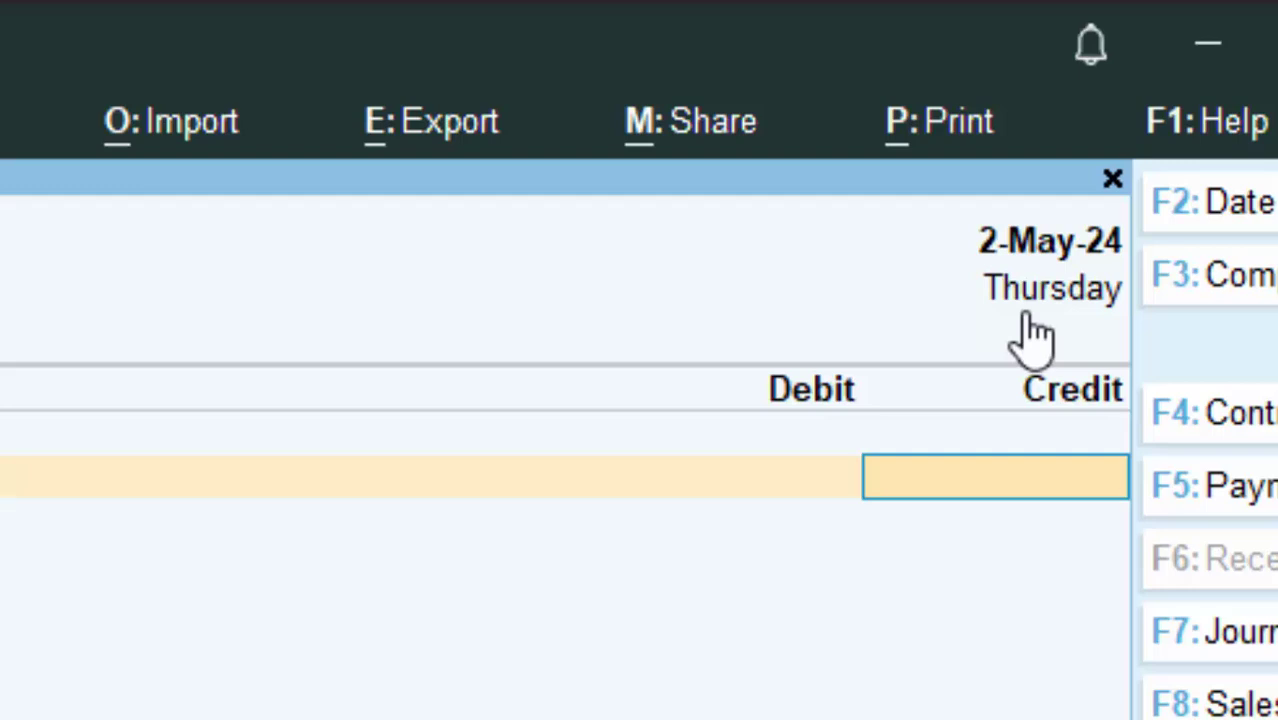
text(5000)
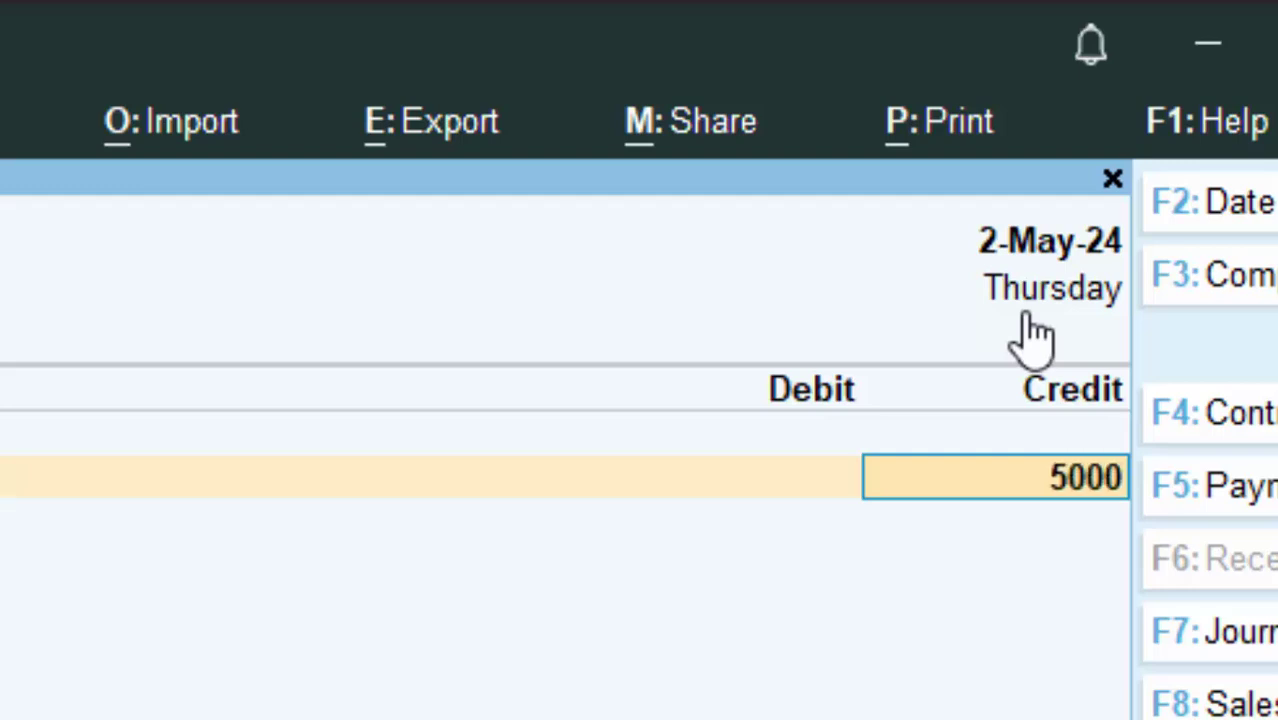
text(0,)
key(Return)
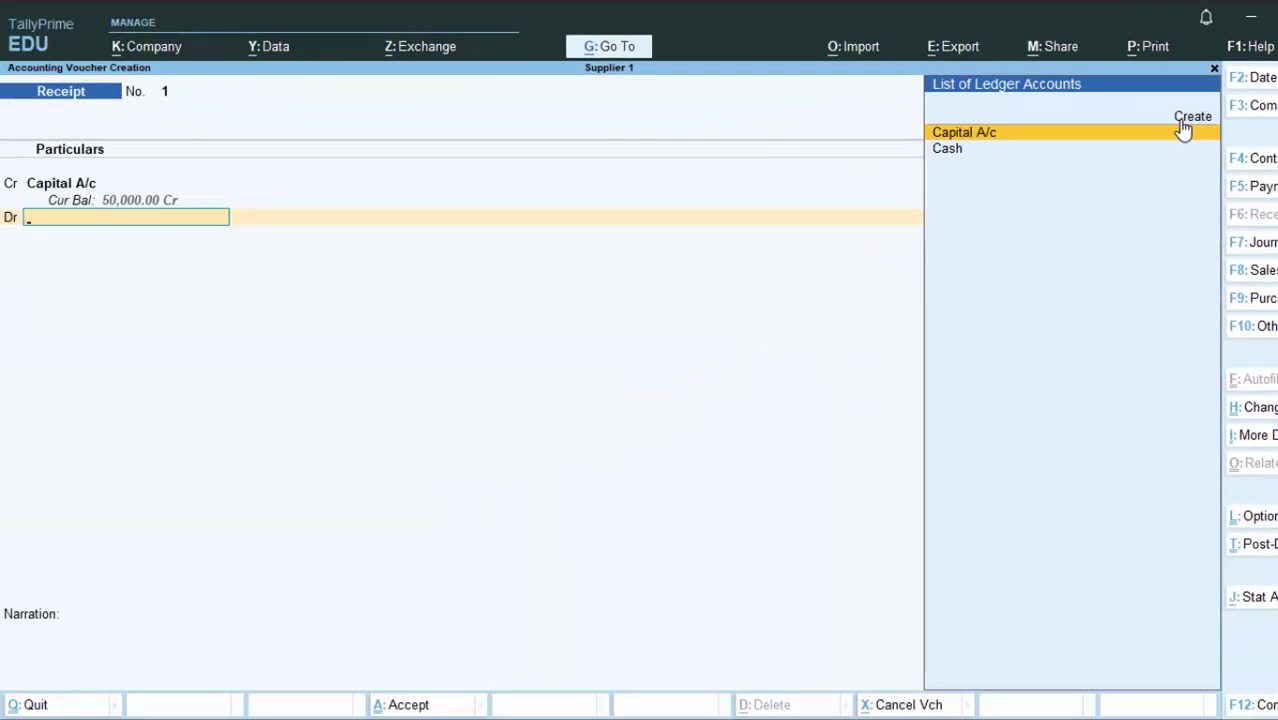
key(Escape)
key(Escape)
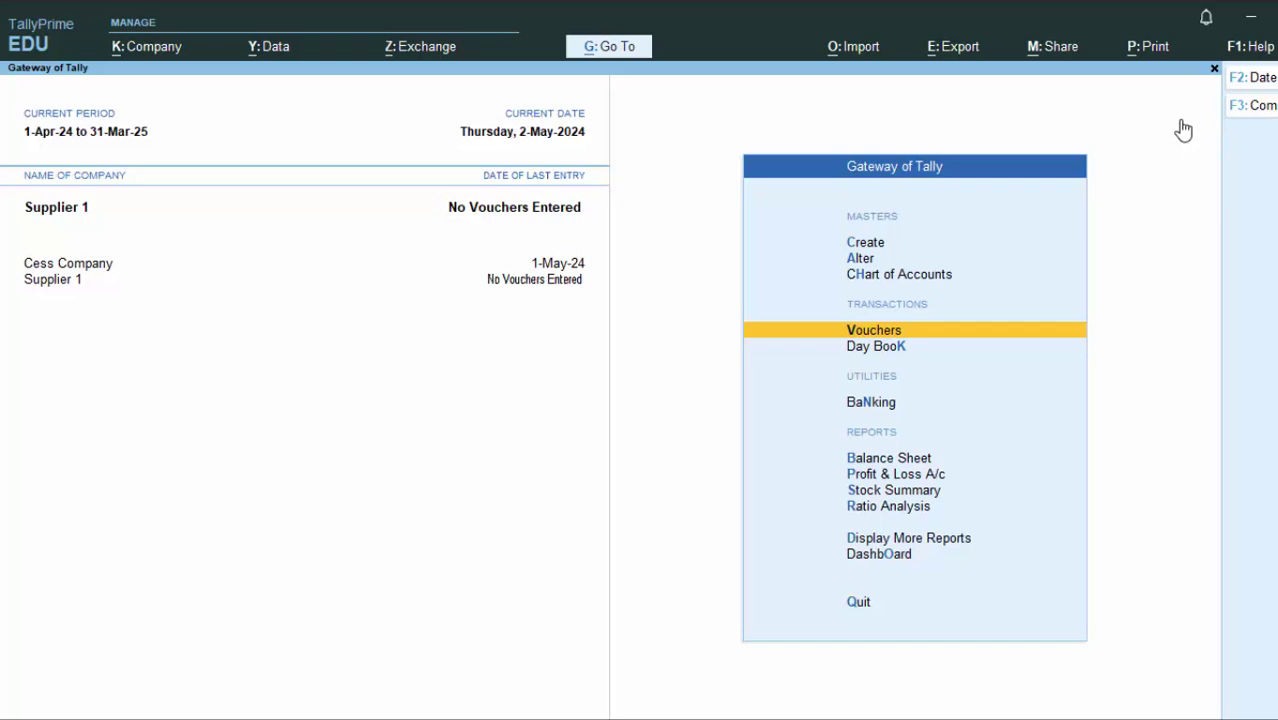
Open the existing Cash ledger for alteration, examine the group it is under, and leave it without changes.
key(Up)
key(Up)
key(Return)
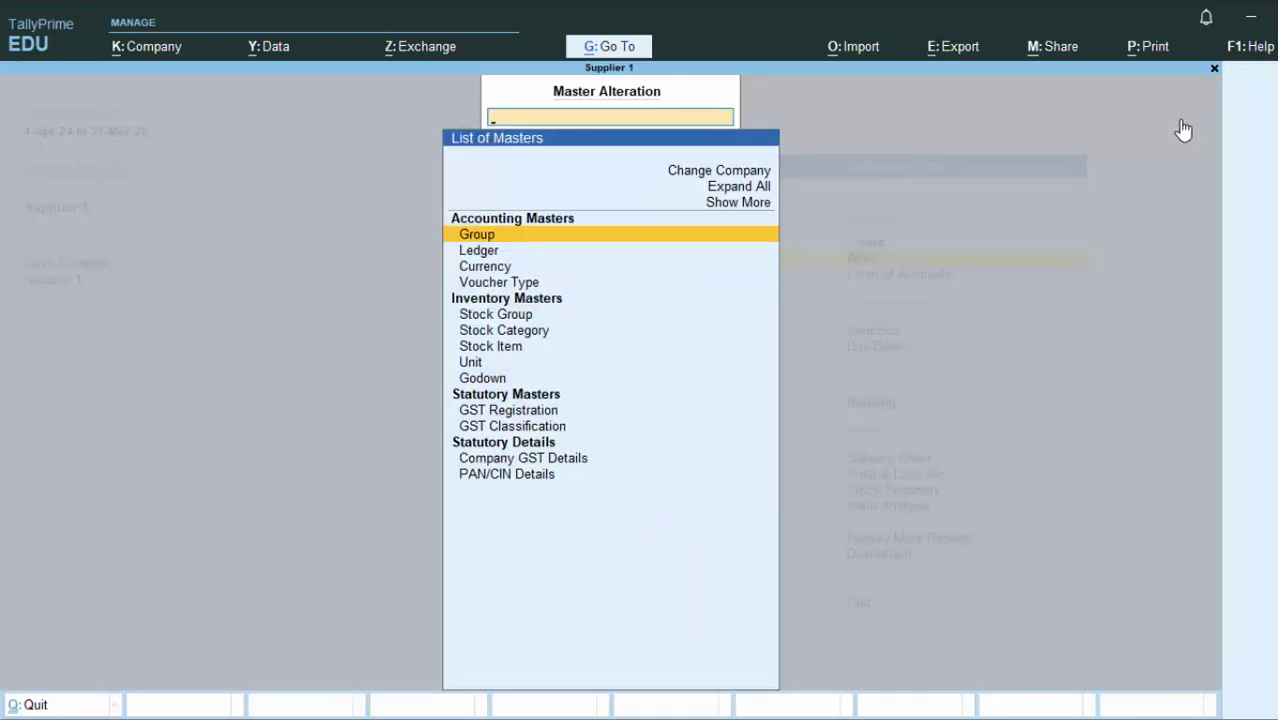
key(Down)
key(Return)
key(Down)
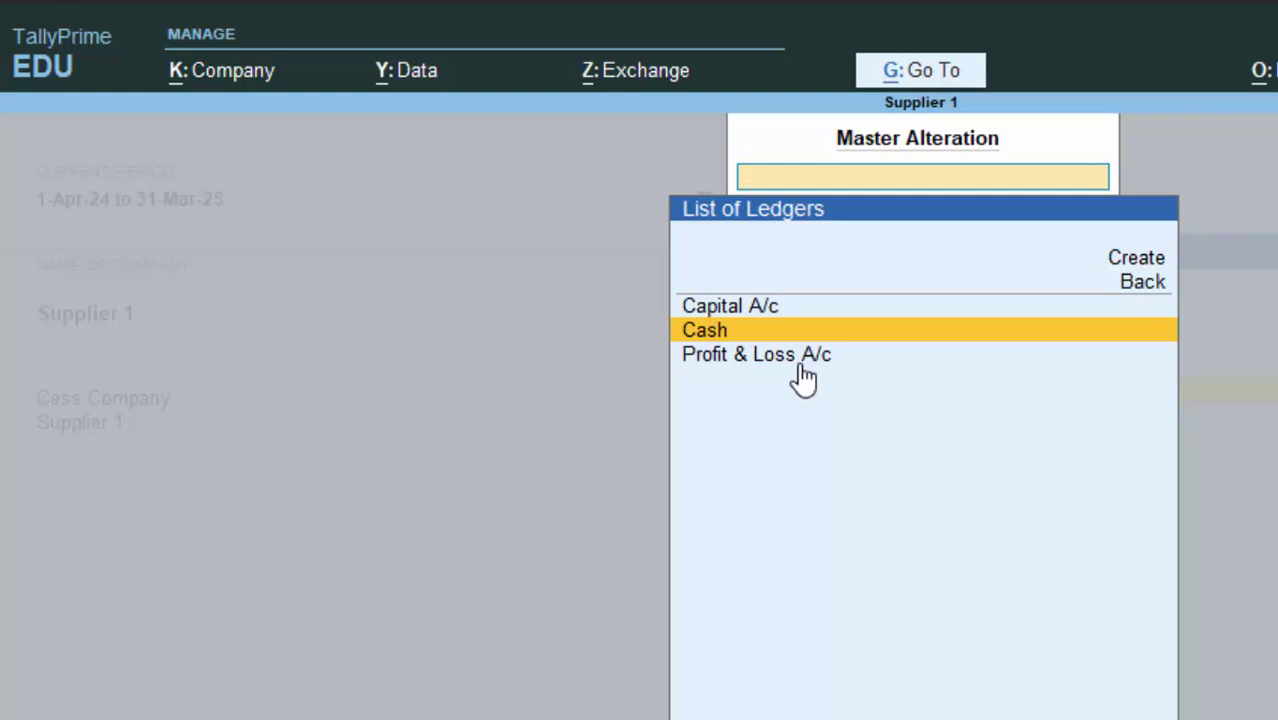
key(Return)
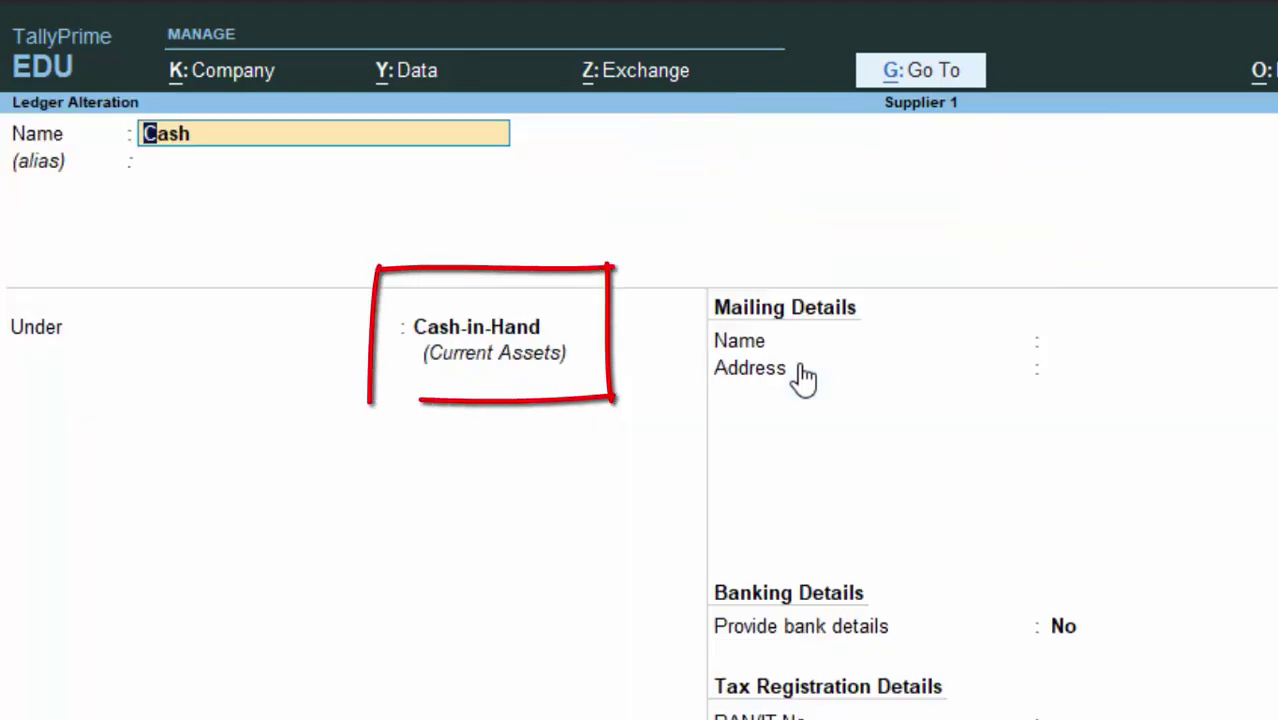
click(542, 386)
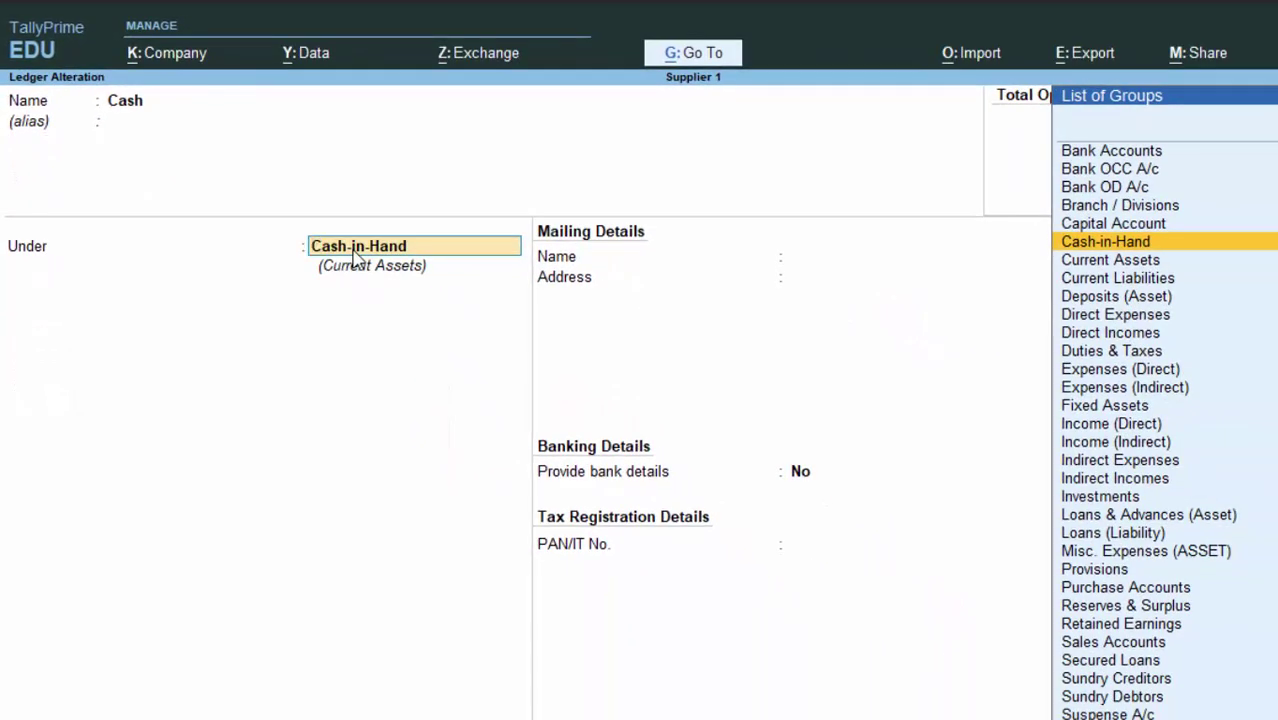
key(BackSpace)
key(Escape)
key(Escape)
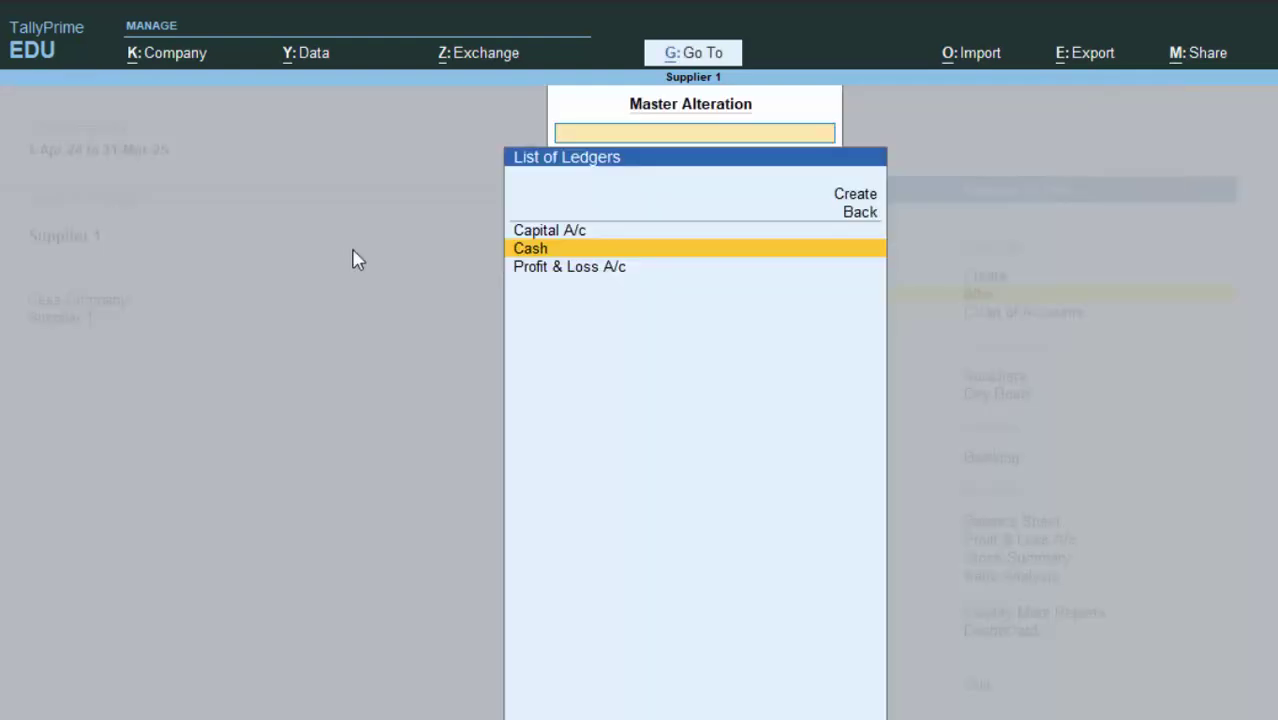
Check the group of the Profit & Loss A/c ledger in alteration mode and return to the Gateway of Tally.
key(Down)
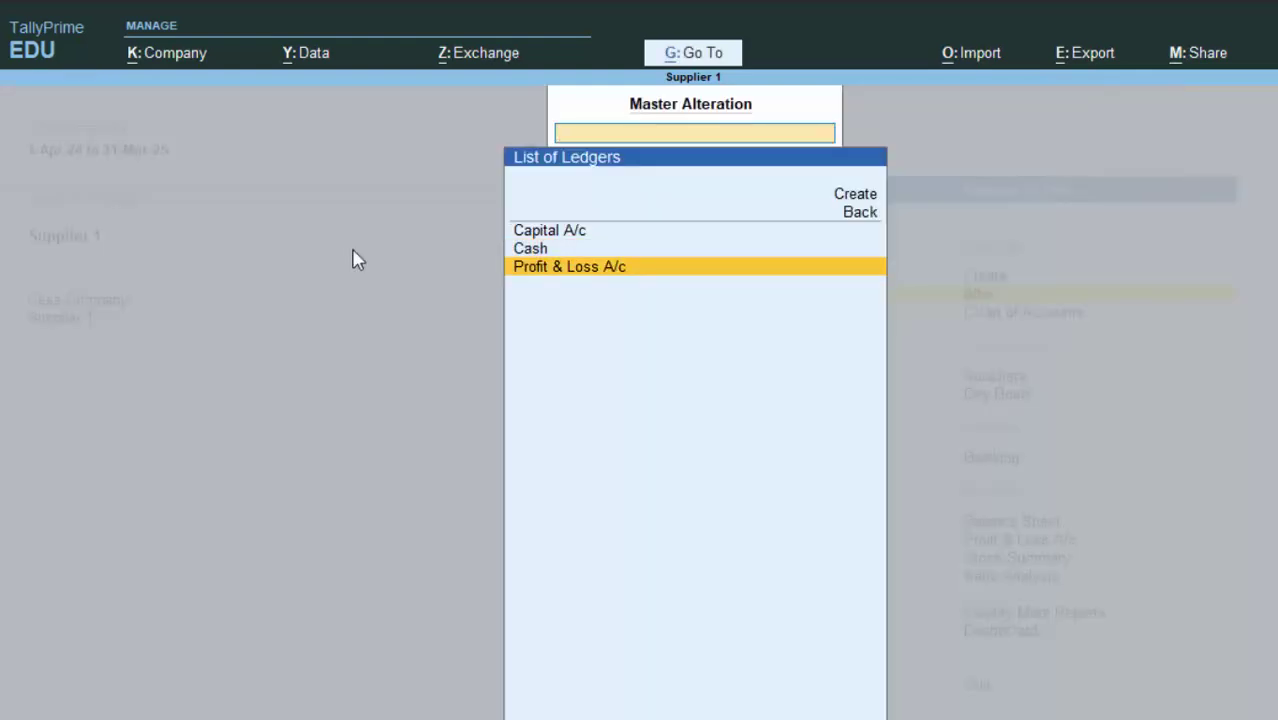
key(Return)
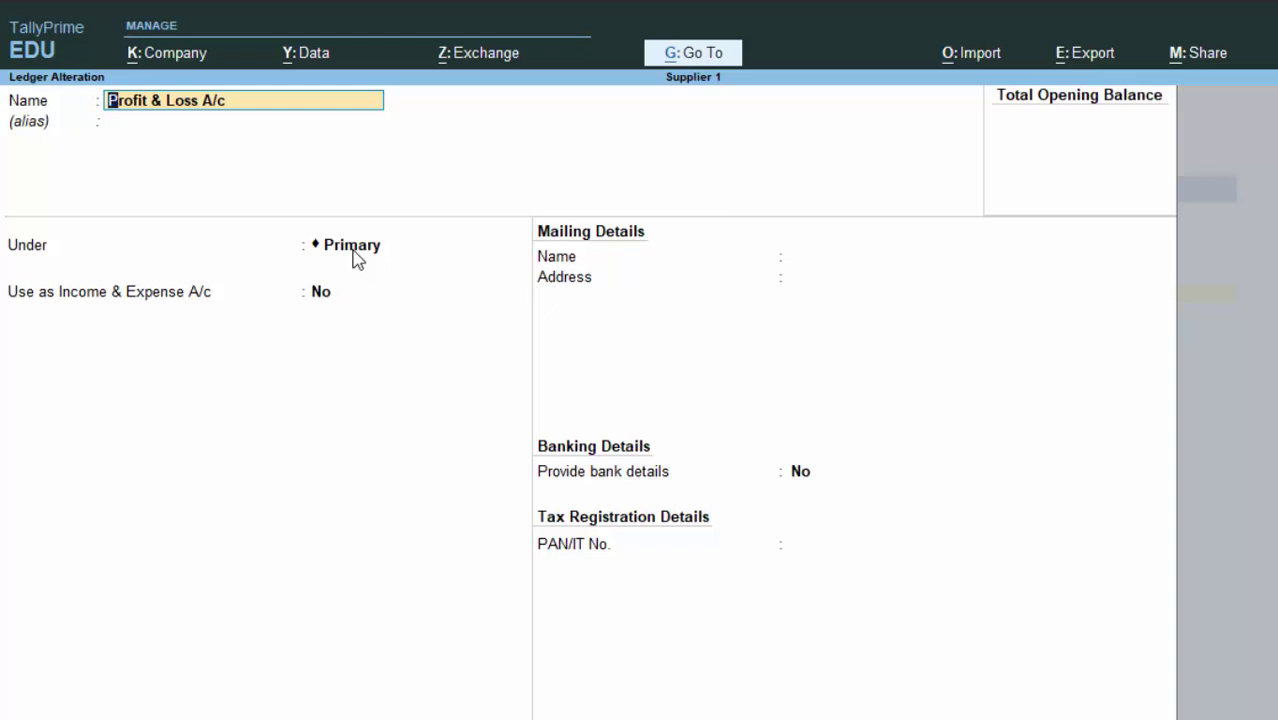
key(Return)
key(Return)
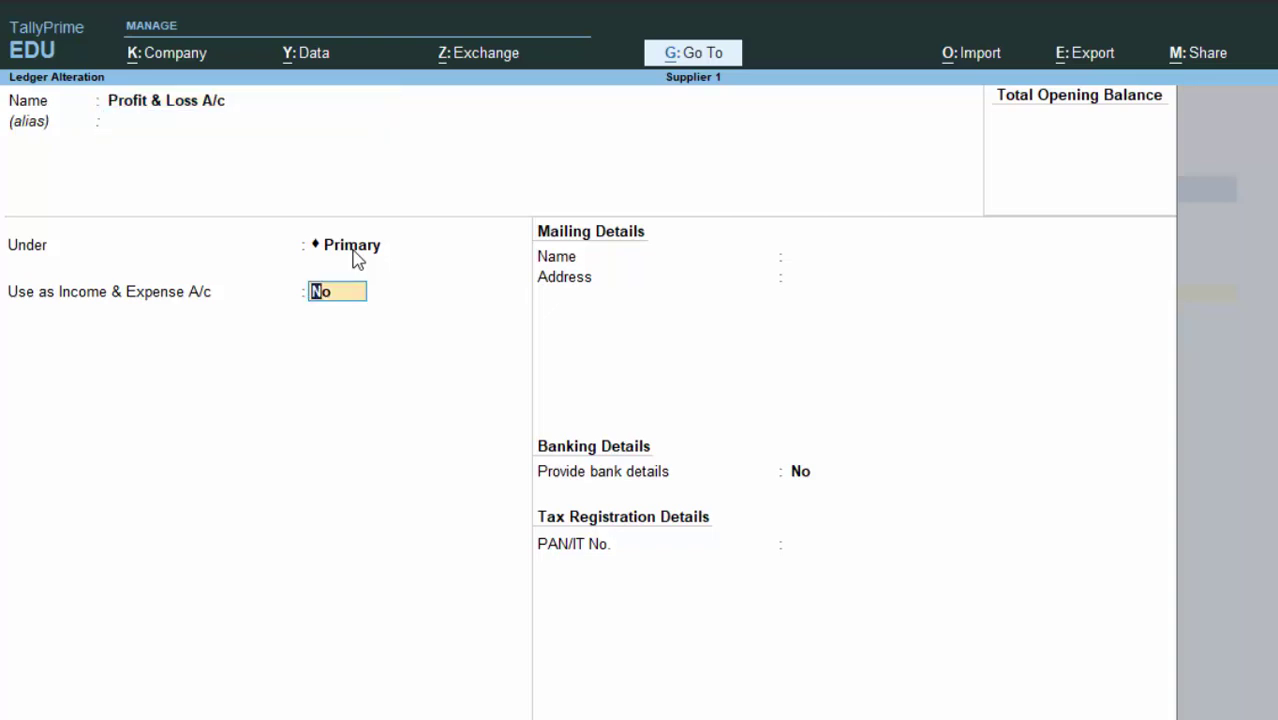
key(BackSpace)
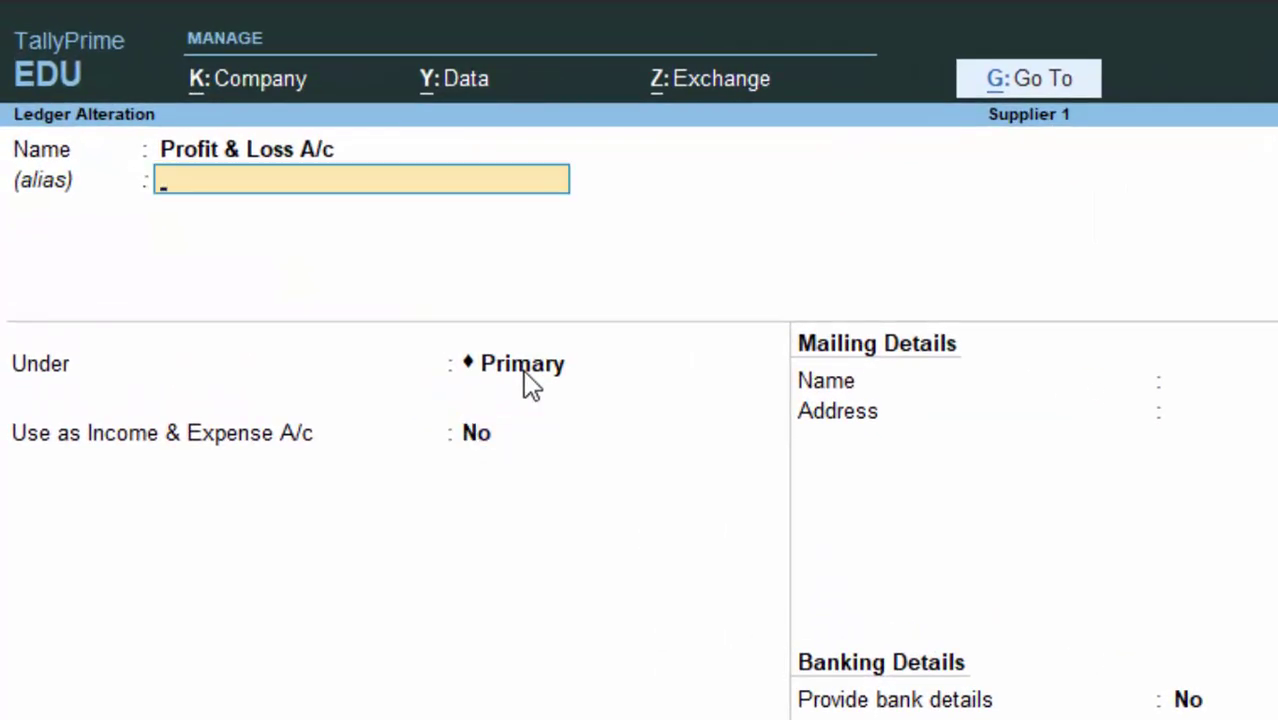
key(Escape)
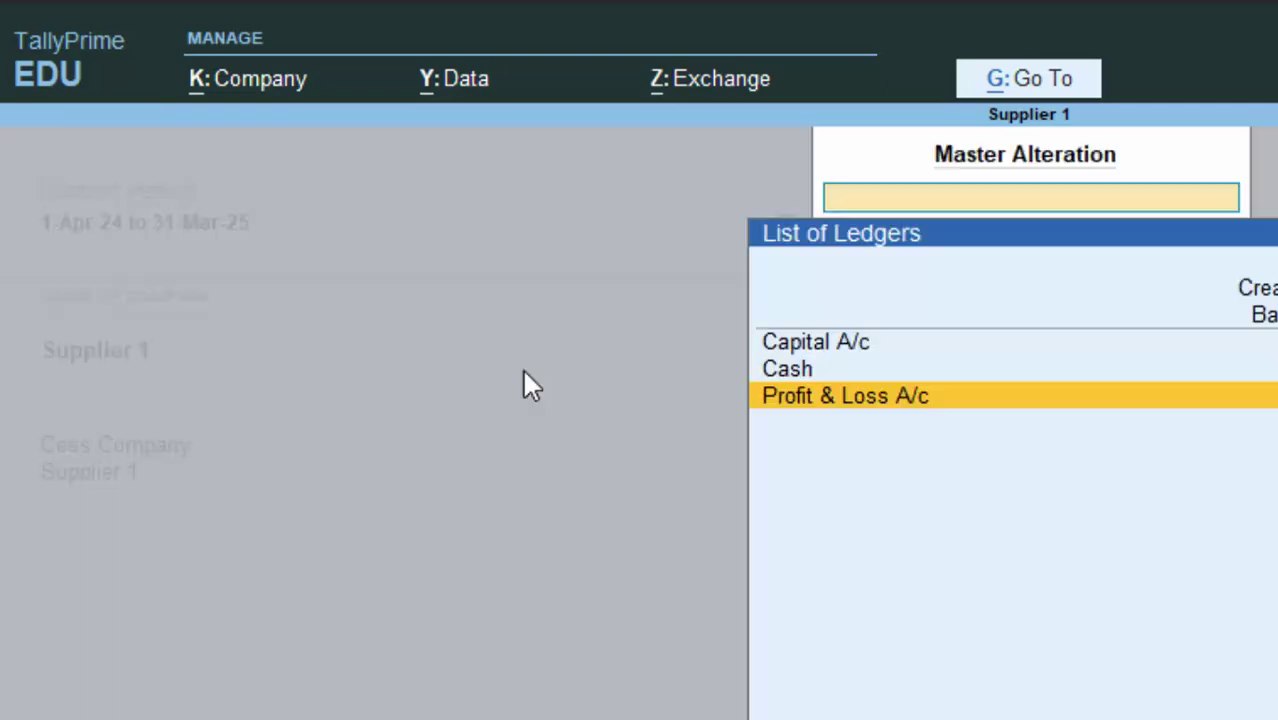
key(Escape)
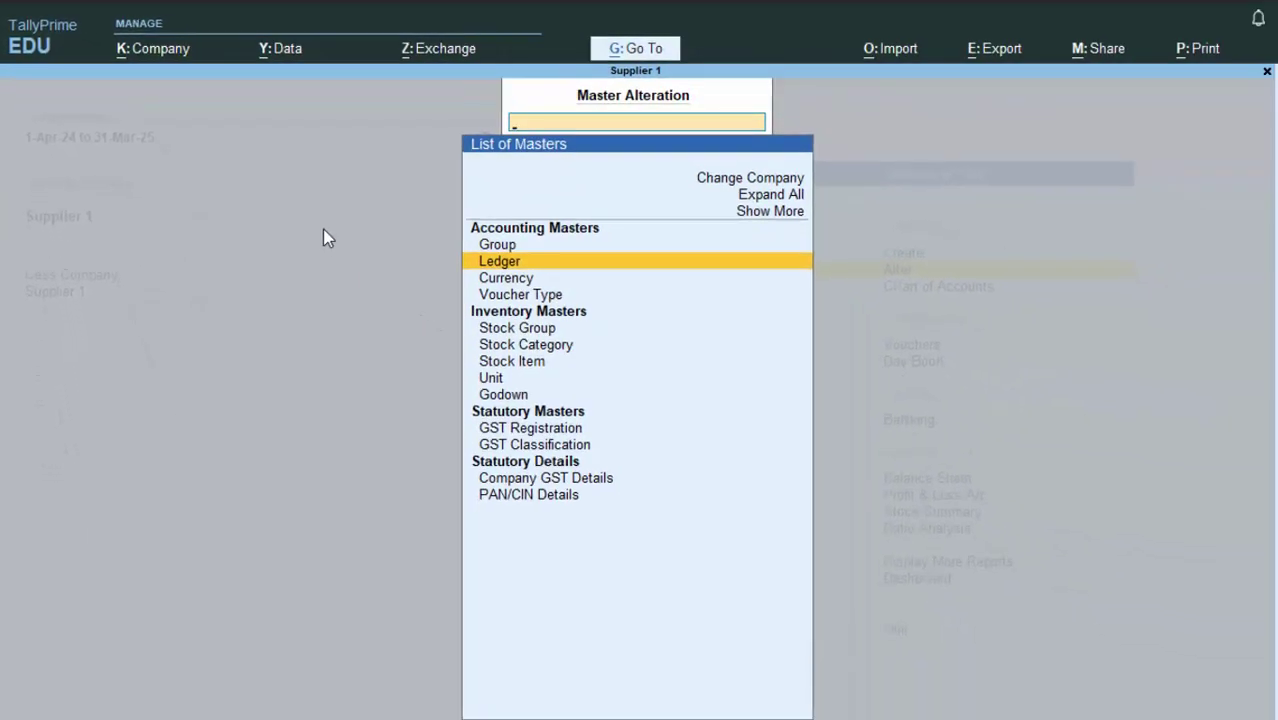
key(Escape)
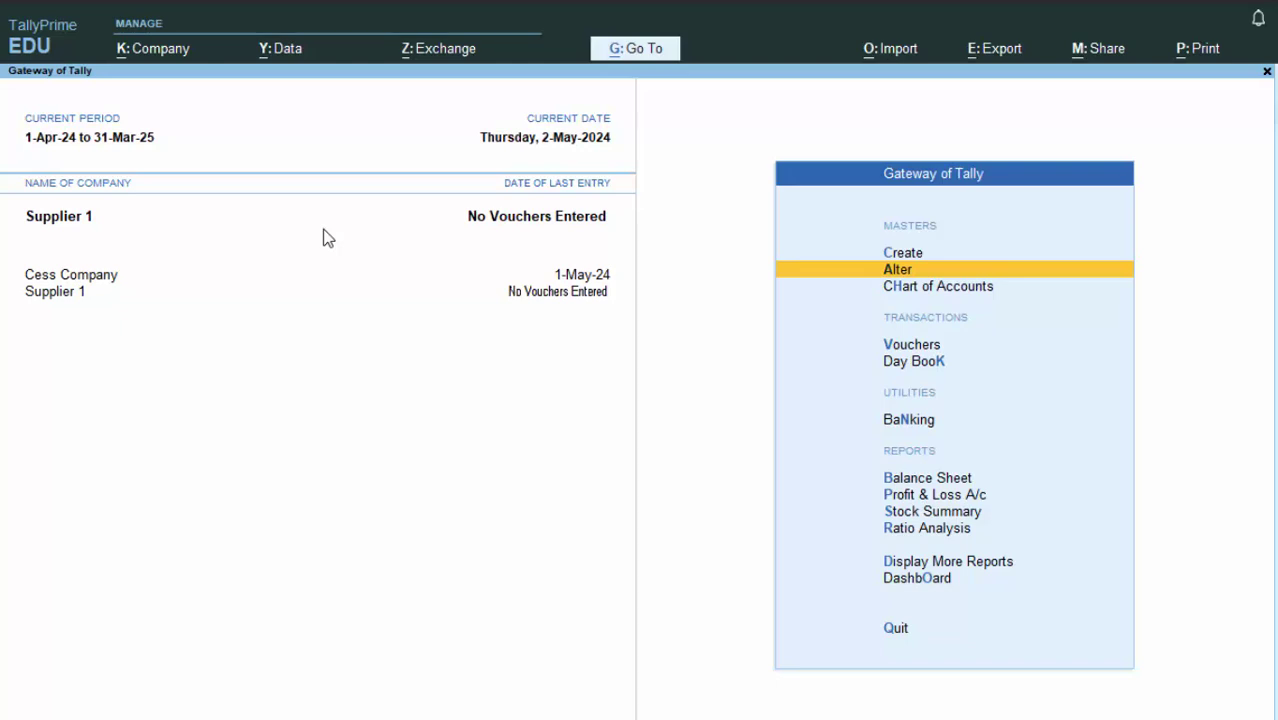
Open a new receipt voucher and credit Capital A/c with 50000.
key(v)
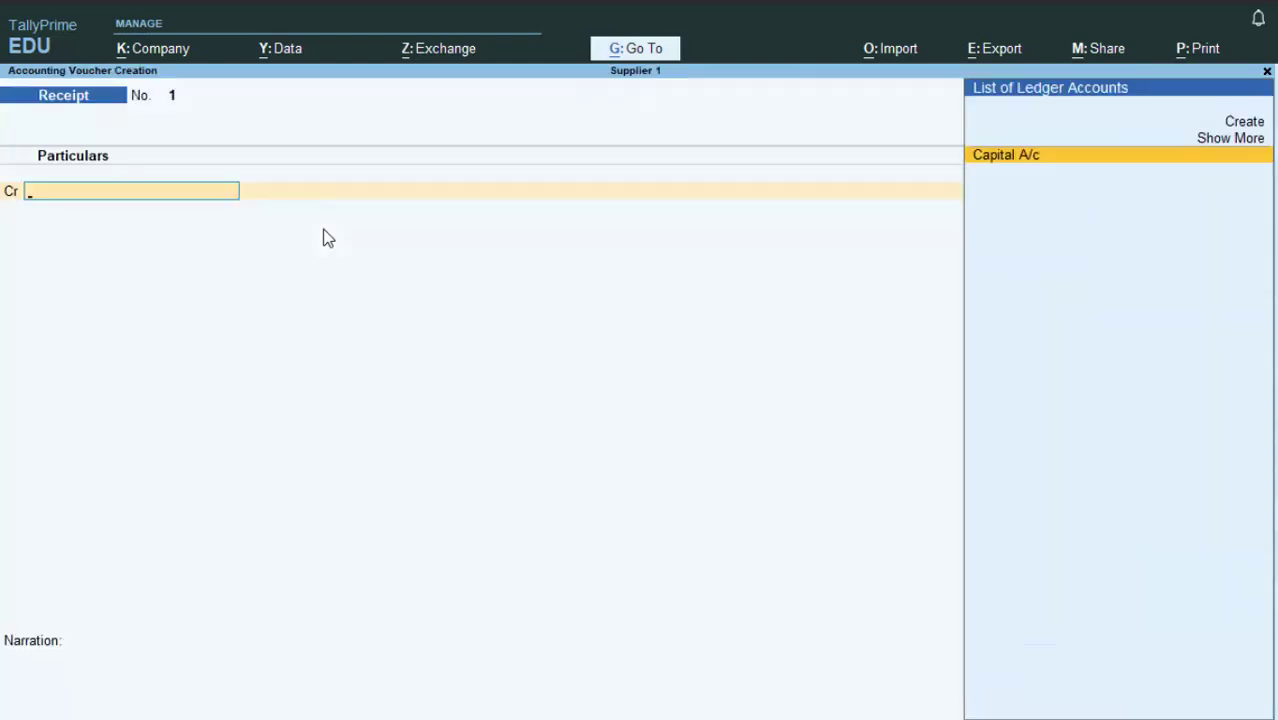
key(Return)
text(50,)
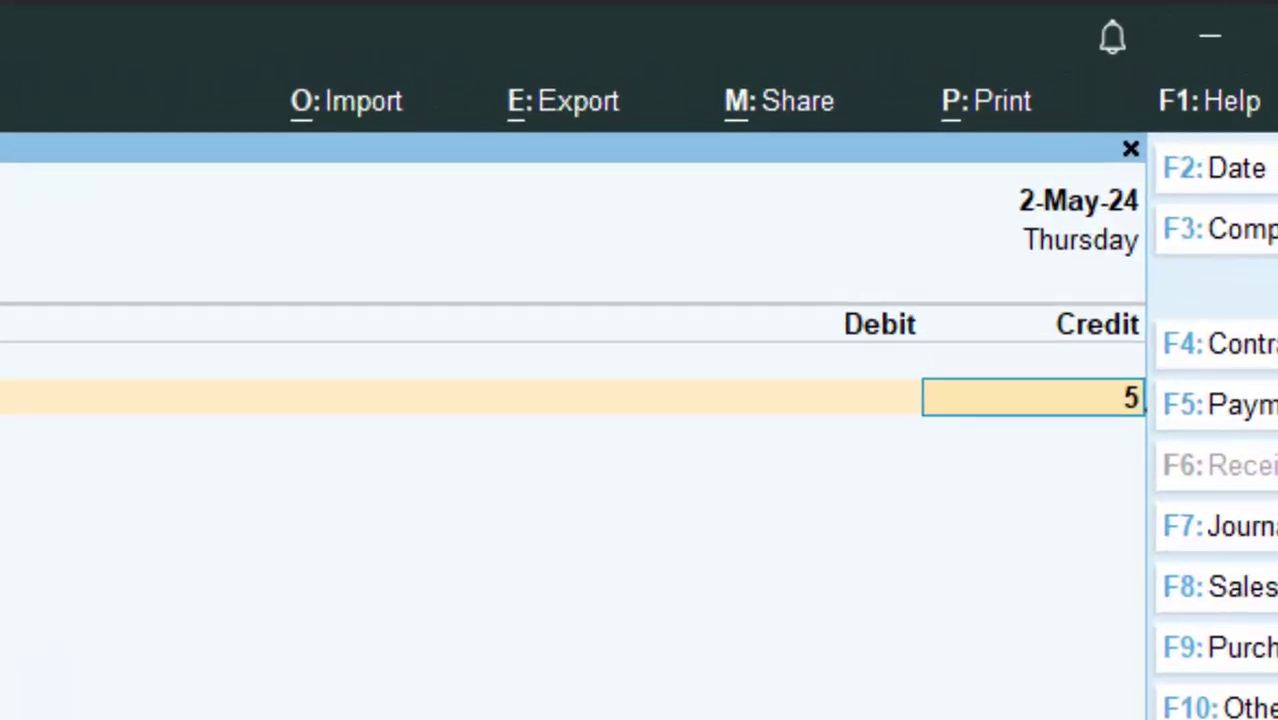
text(0000)
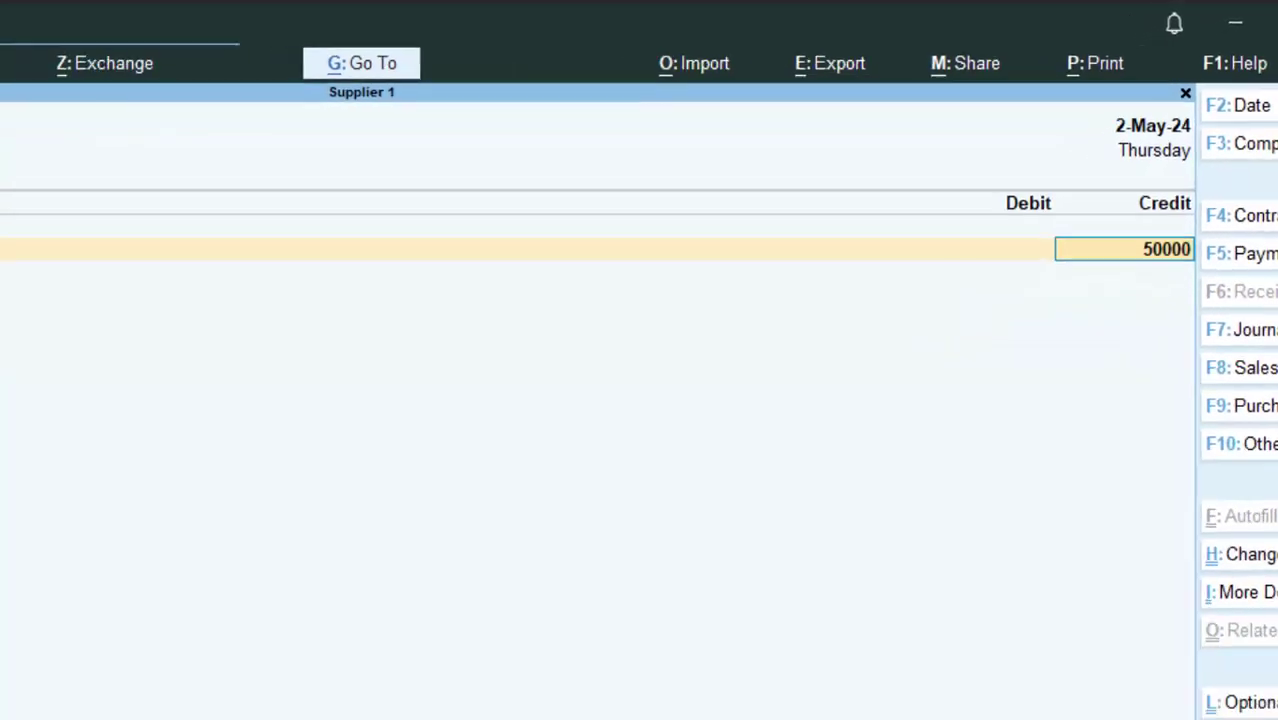
key(Return)
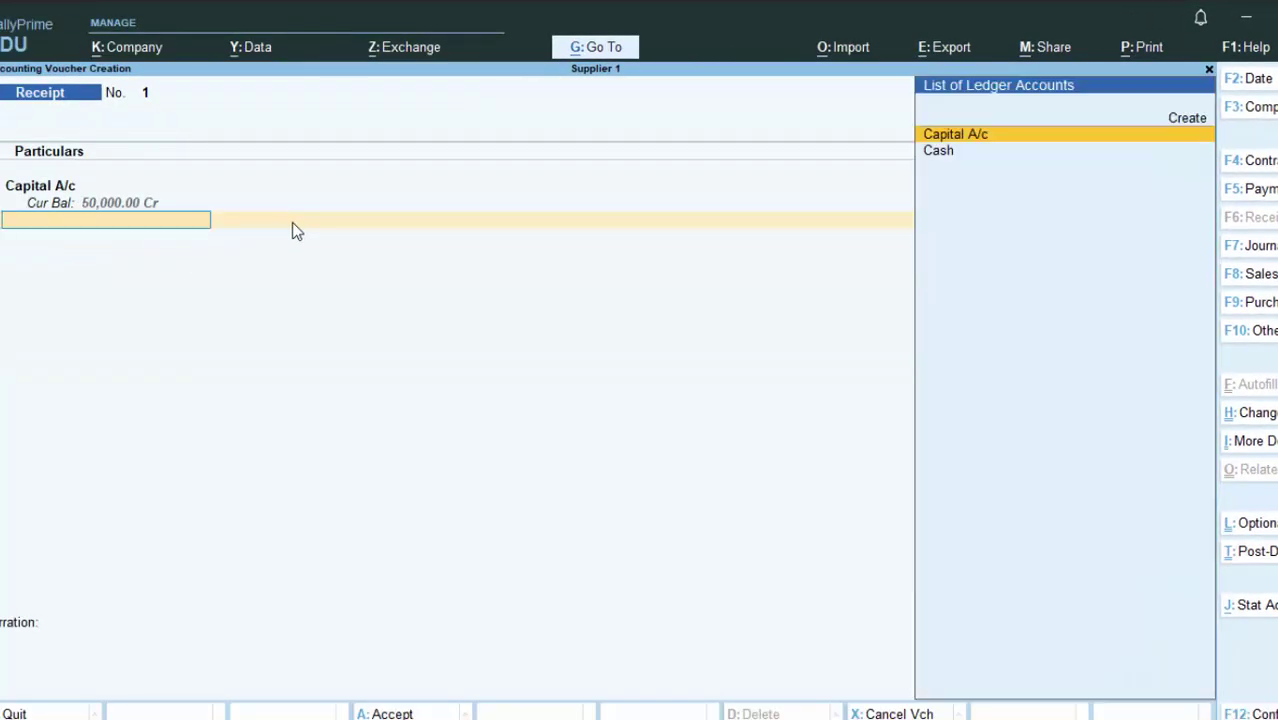
Debit Cash with 50,000.00, leave the narration blank, save the receipt voucher and leave voucher entry.
key(Down)
key(Return)
key(Return)
key(Return)
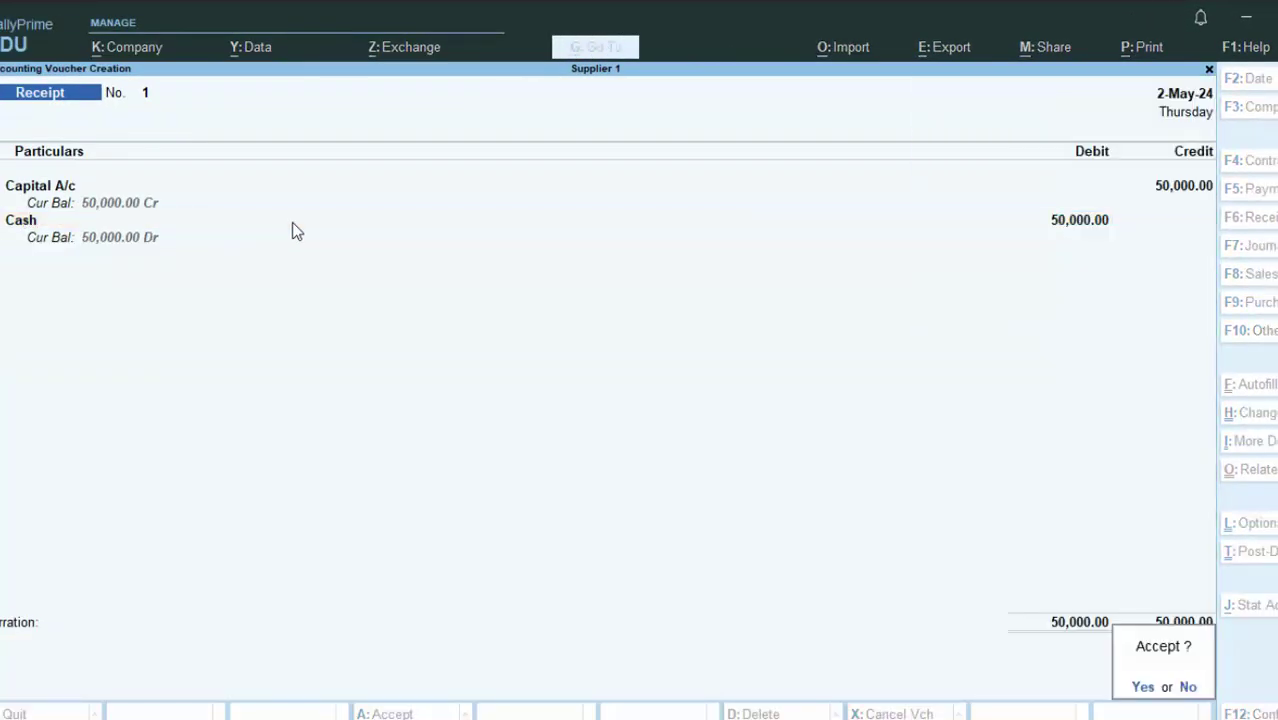
key(Return)
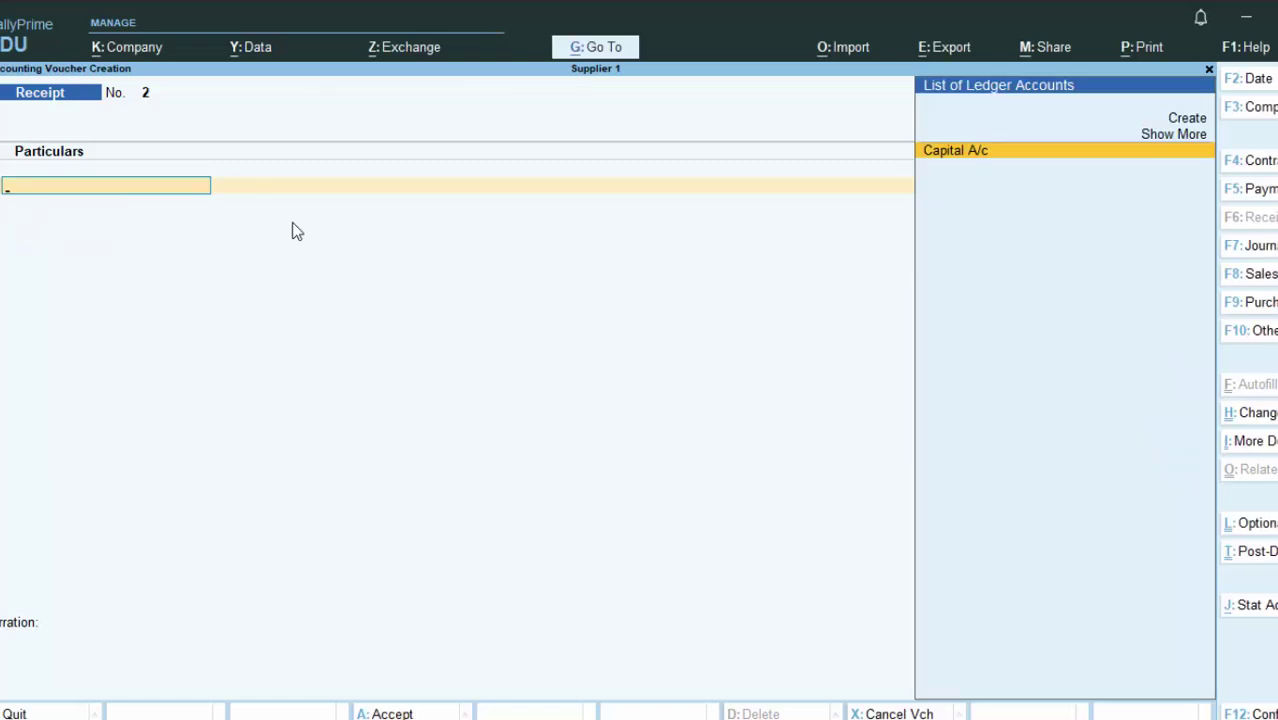
key(Escape)
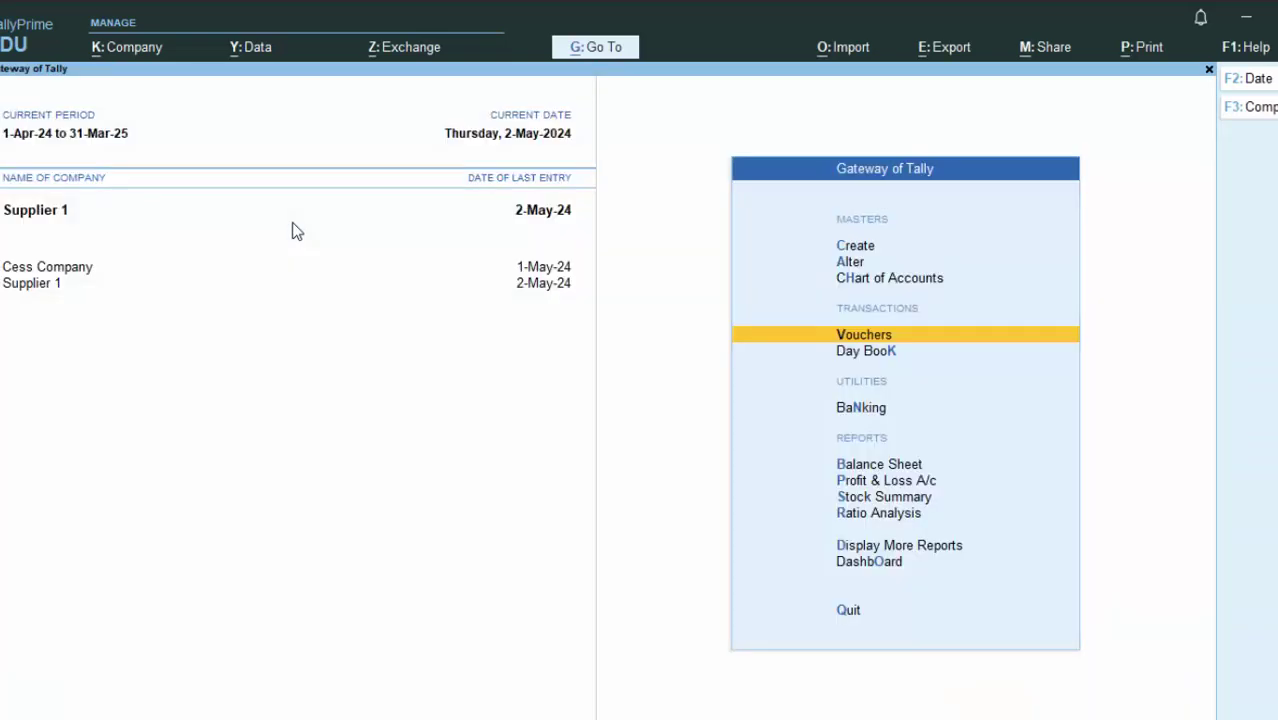
Open the Balance Sheet and drill down through Capital Account to the May vouchers of Capital A/c.
key(b)
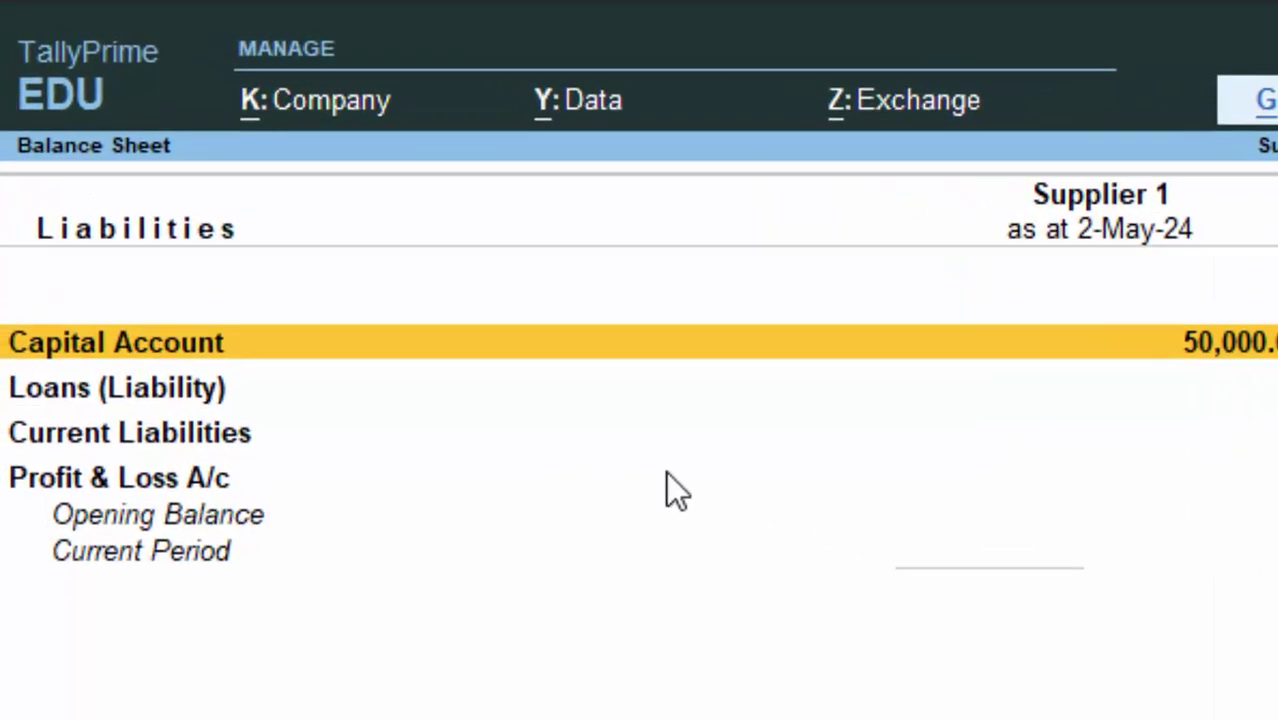
key(Return)
key(Return)
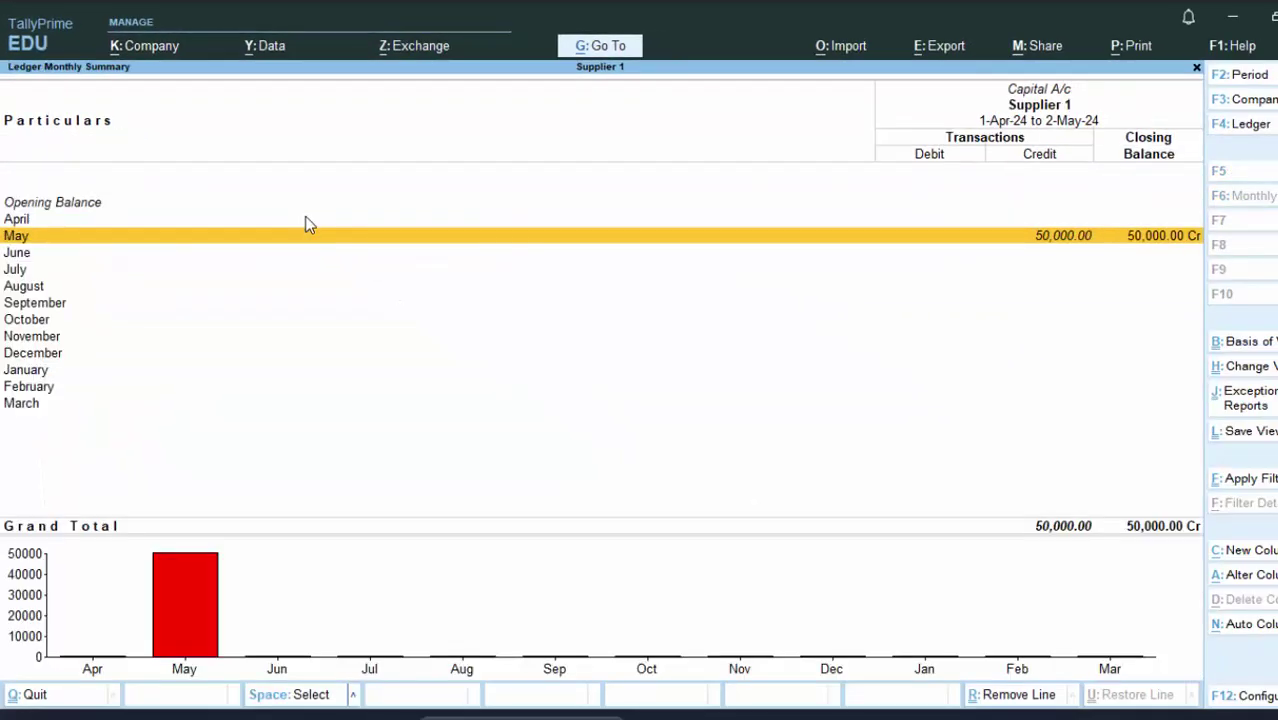
key(Return)
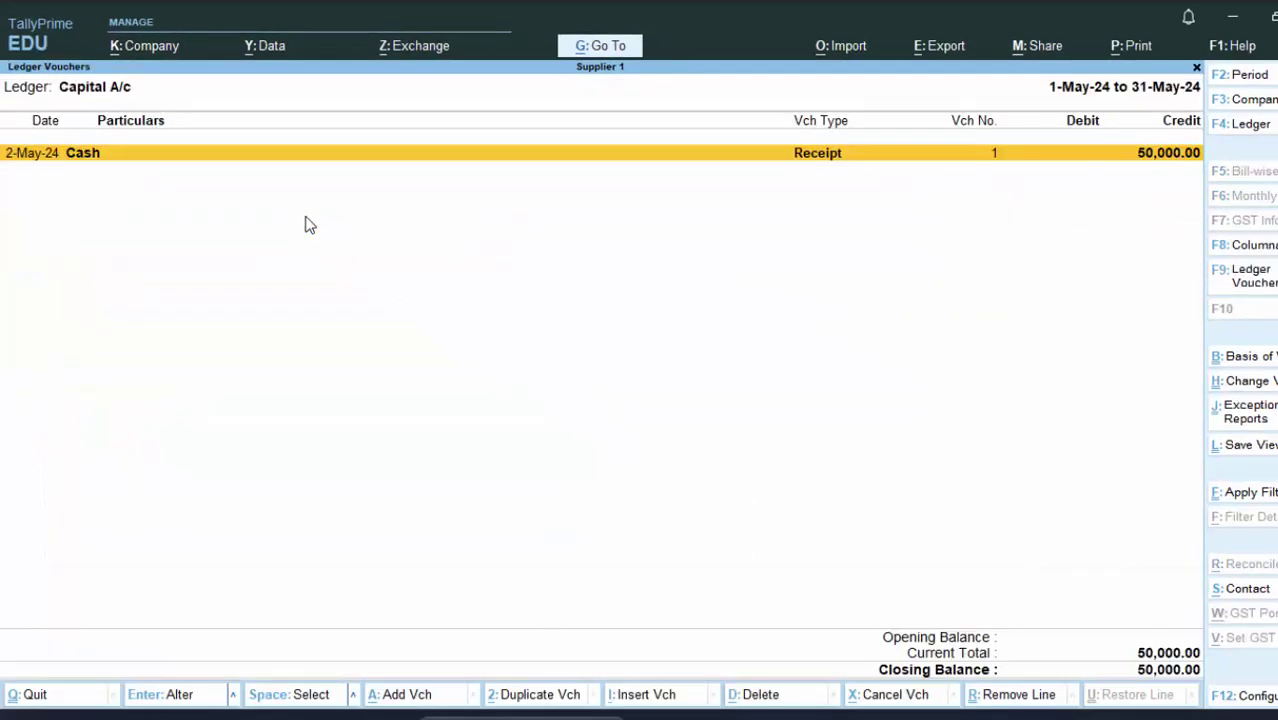